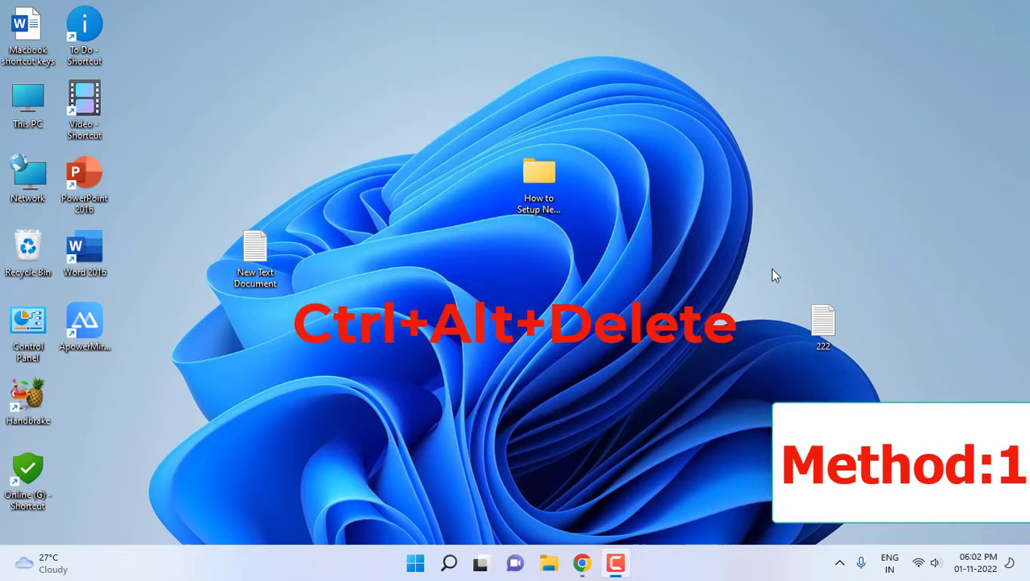
# Restart Windows Explorer from Task Manager's Processes list, then close Task Manager.
pyautogui.hotkey('ctrl', 'shift', 'Escape')
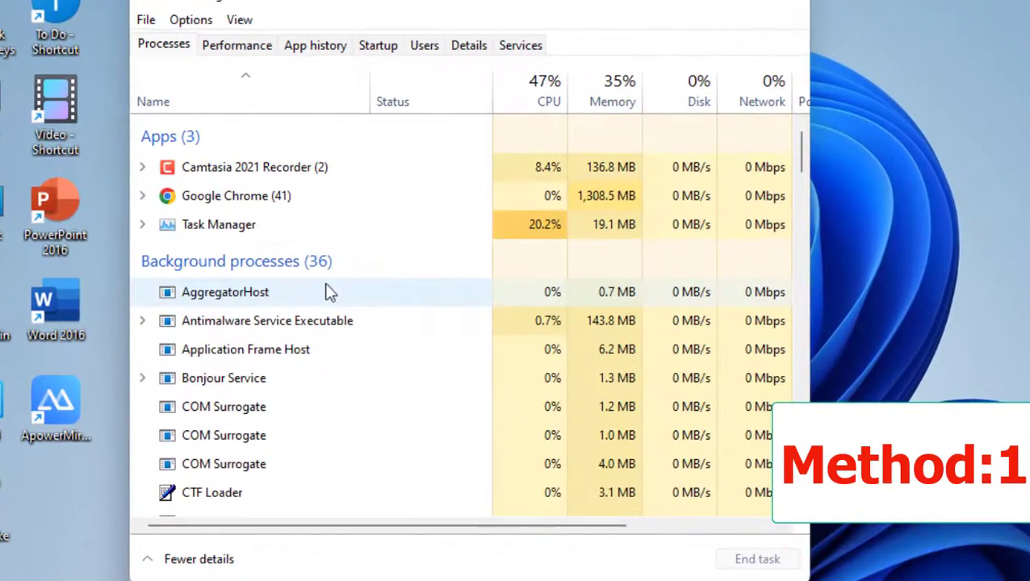
pyautogui.scroll(-15, 327, 291)
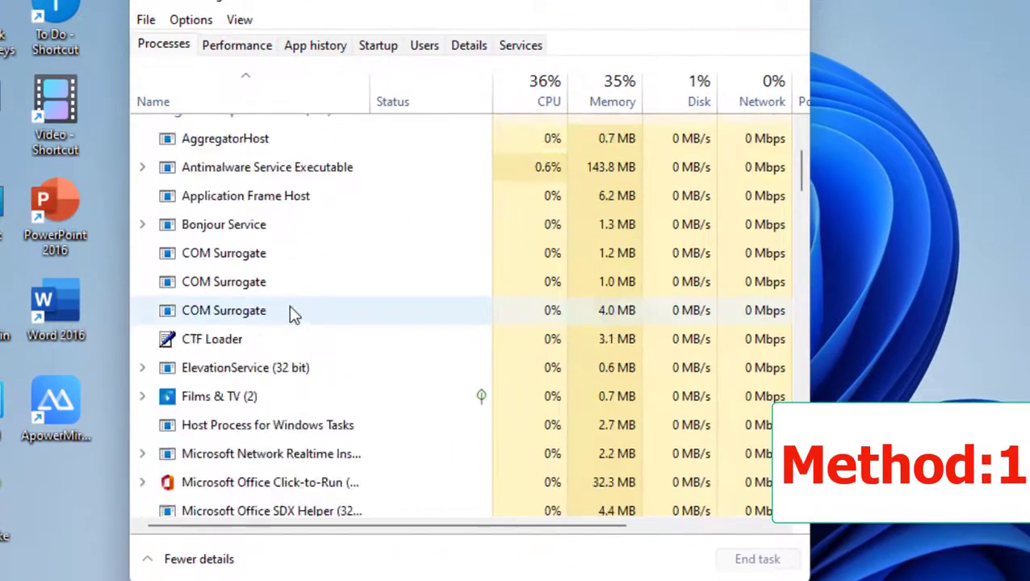
pyautogui.scroll(-15, 292, 313)
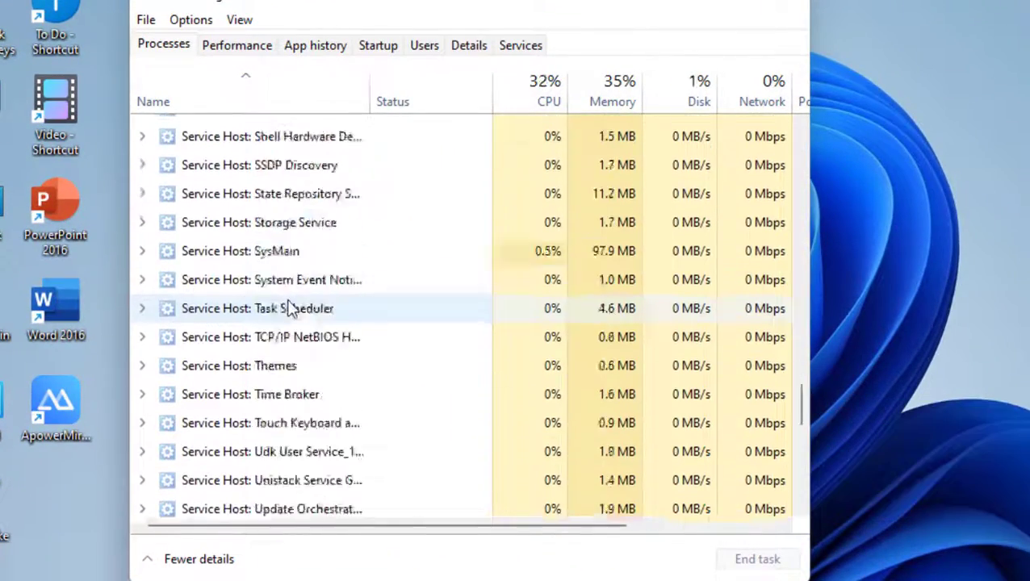
pyautogui.click(310, 386)
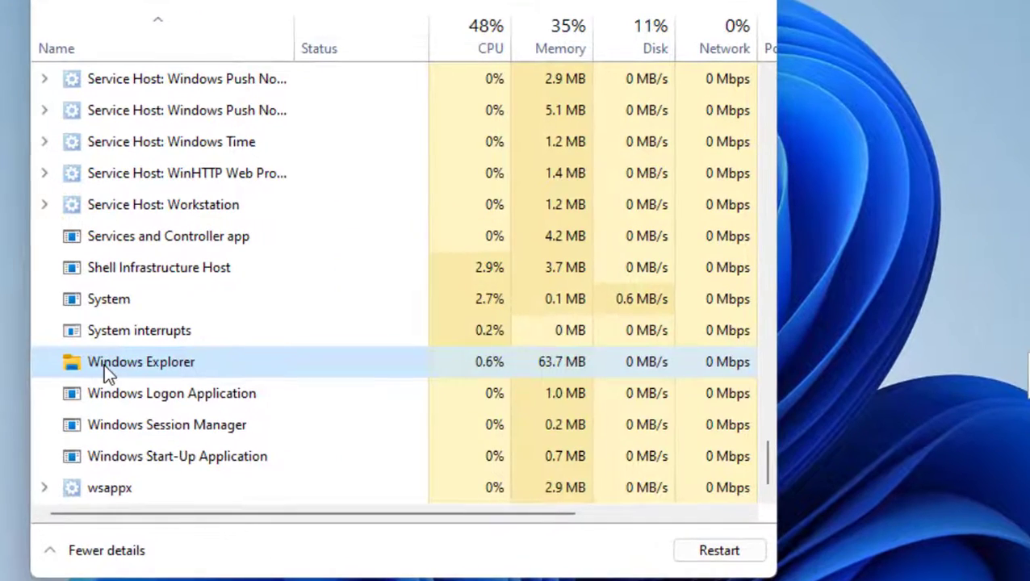
pyautogui.click(708, 561)
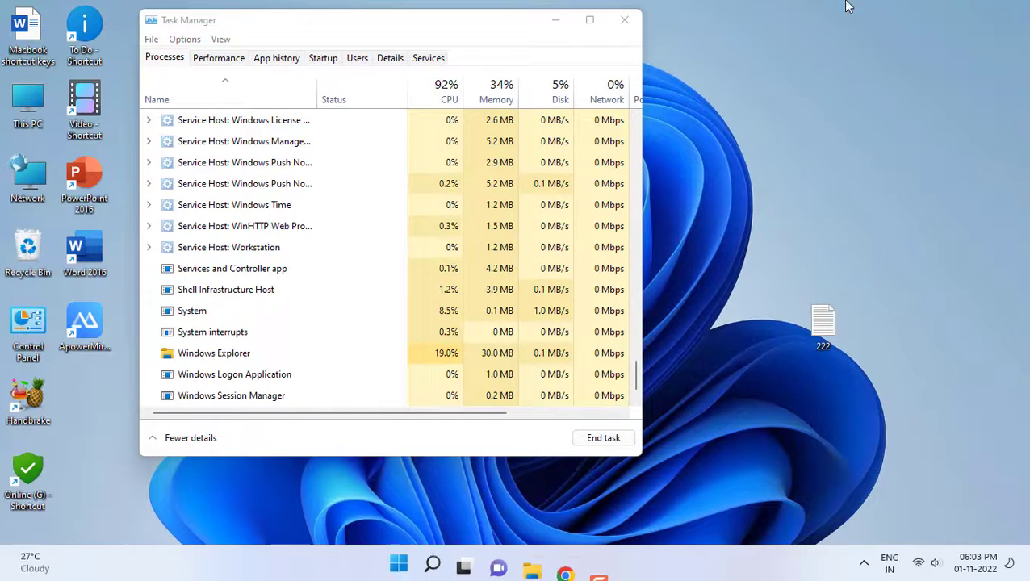
pyautogui.click(634, 26)
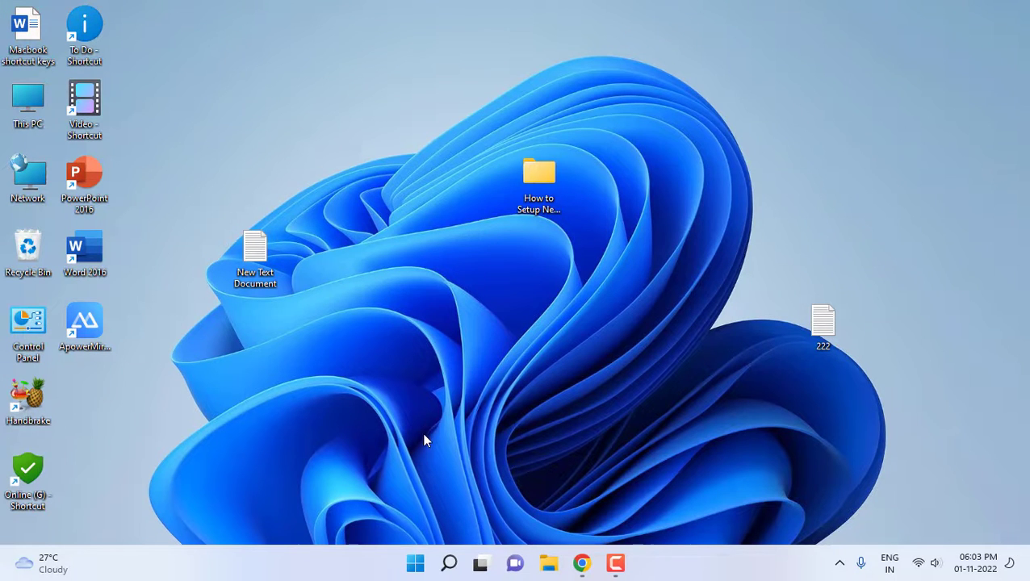
# Launch Settings from Start and go to Privacy & security, down to Searching Windows.
pyautogui.click(415, 565)
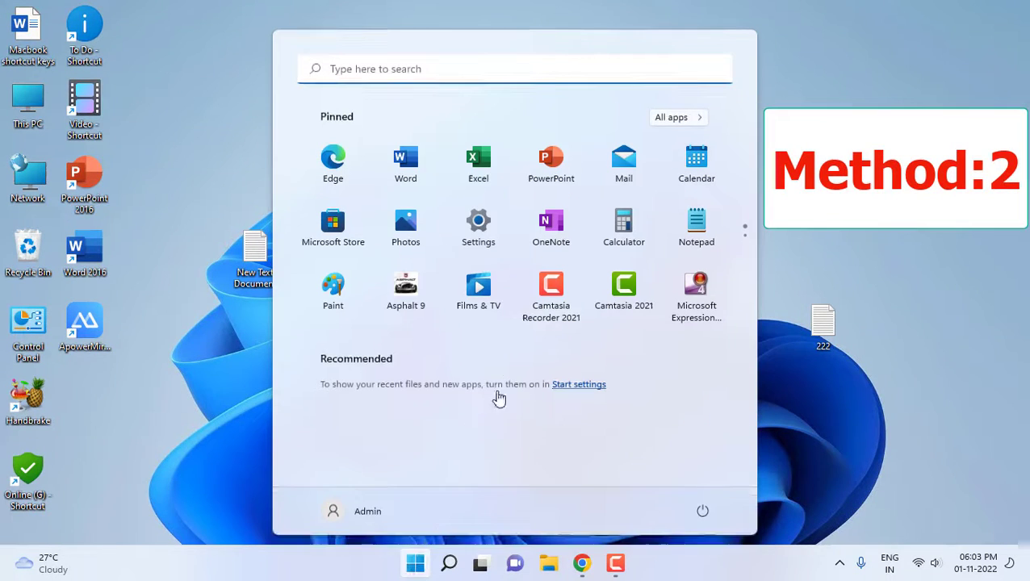
pyautogui.click(488, 233)
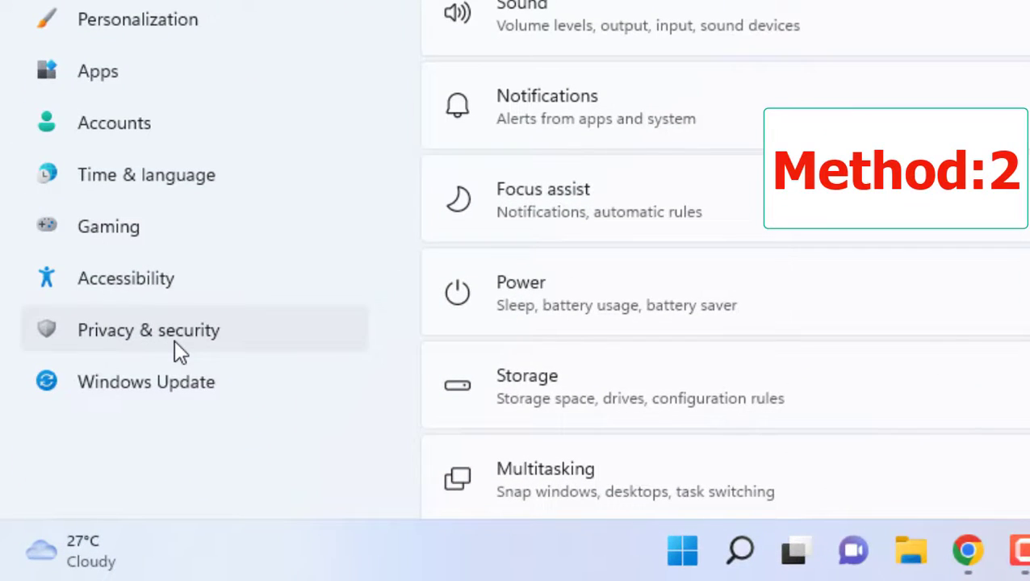
pyautogui.click(177, 349)
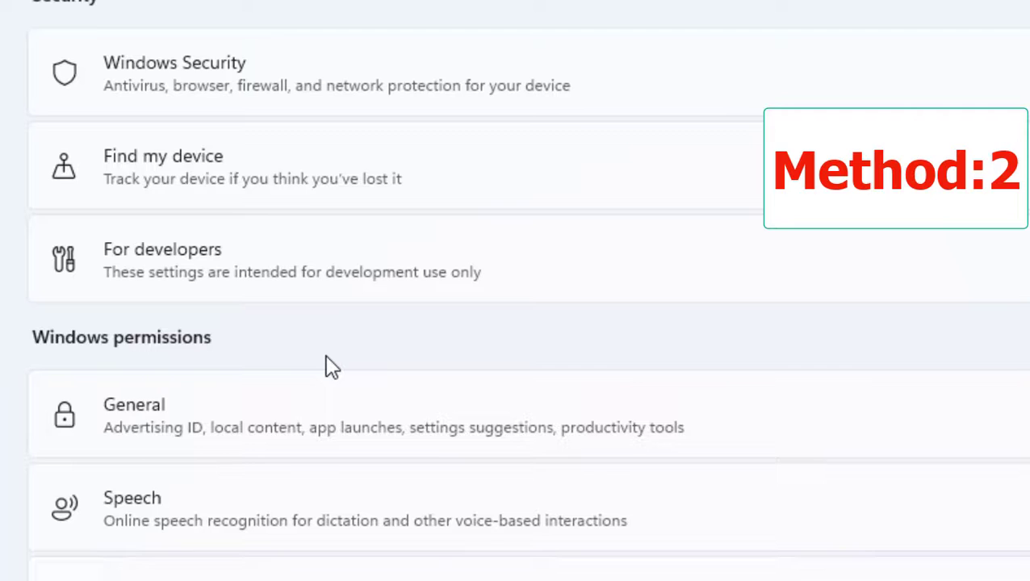
pyautogui.scroll(-5, 331, 367)
pyautogui.scroll(-3, 325, 365)
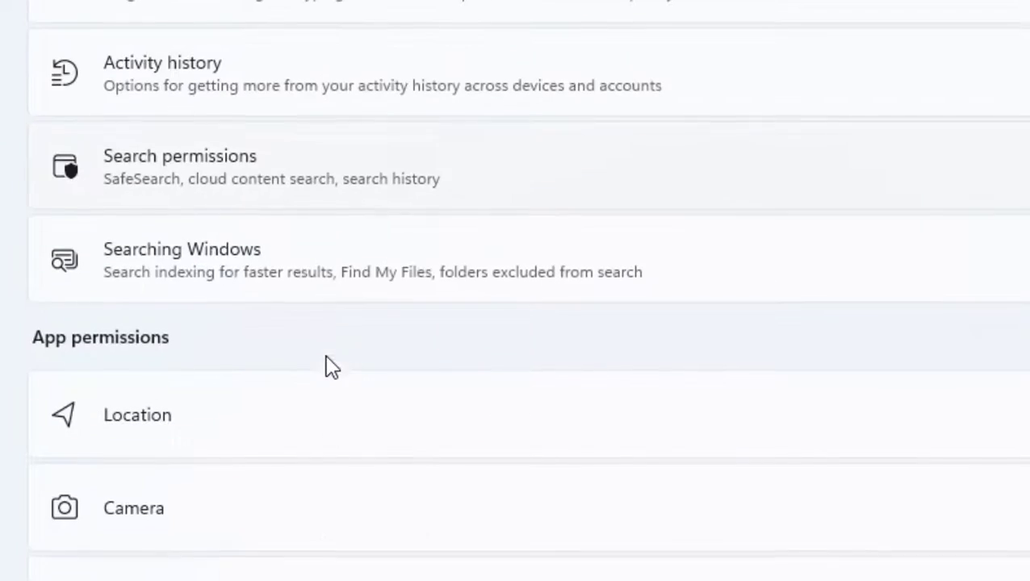
# Set Find my files to Enhanced on the Searching Windows page and close Settings.
pyautogui.click(166, 267)
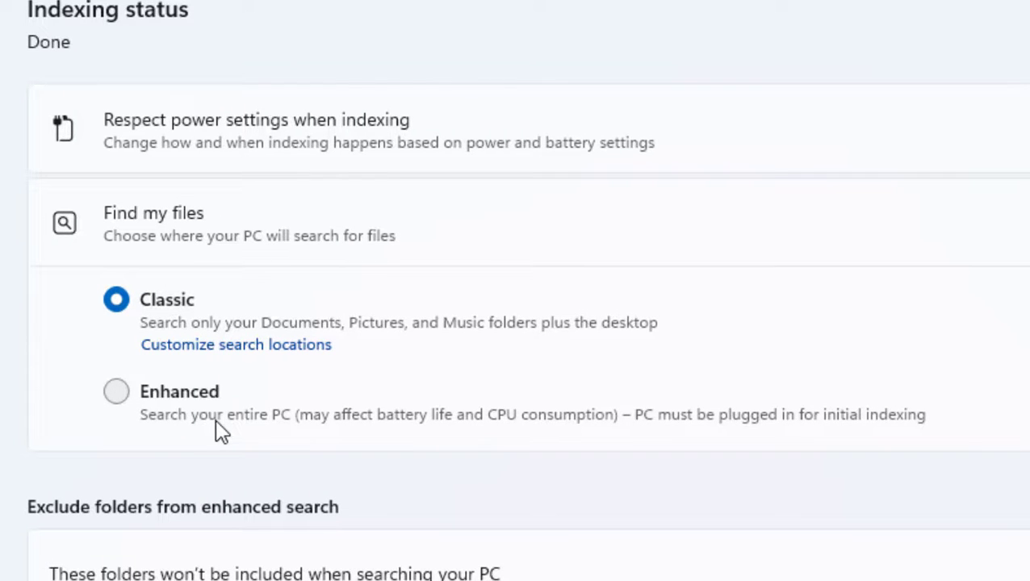
pyautogui.click(116, 394)
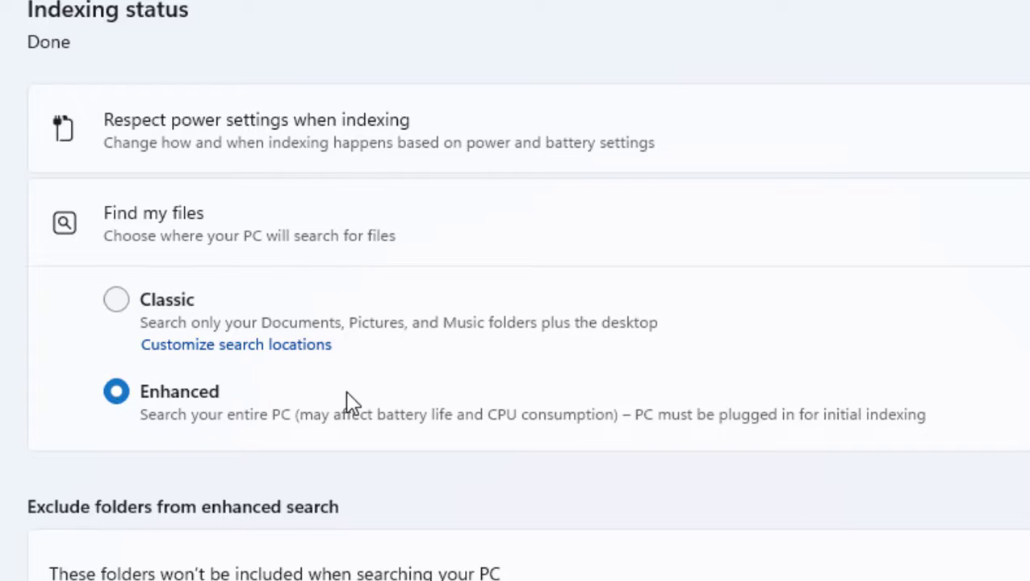
pyautogui.scroll(-3, 345, 402)
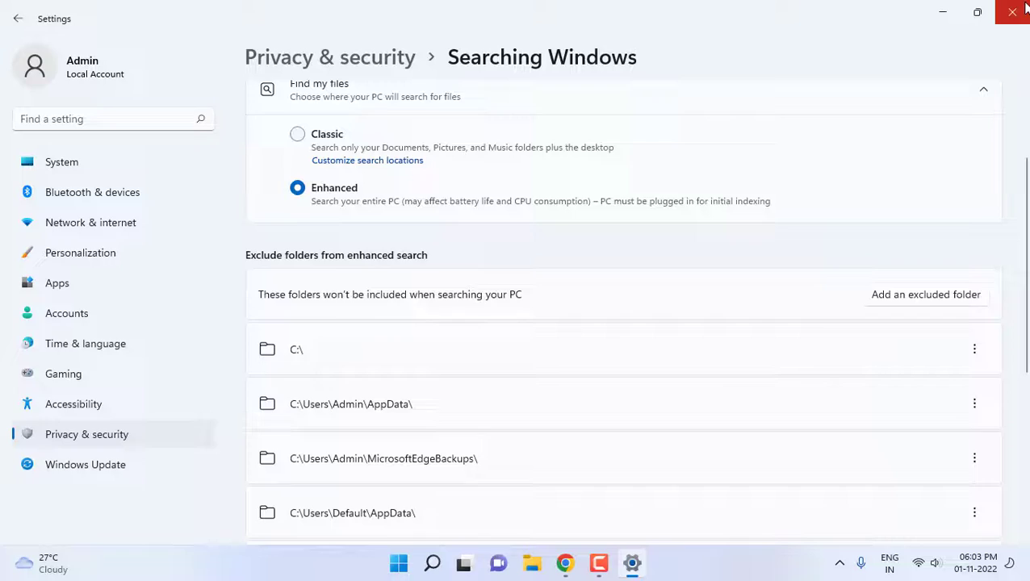
pyautogui.click(1013, 8)
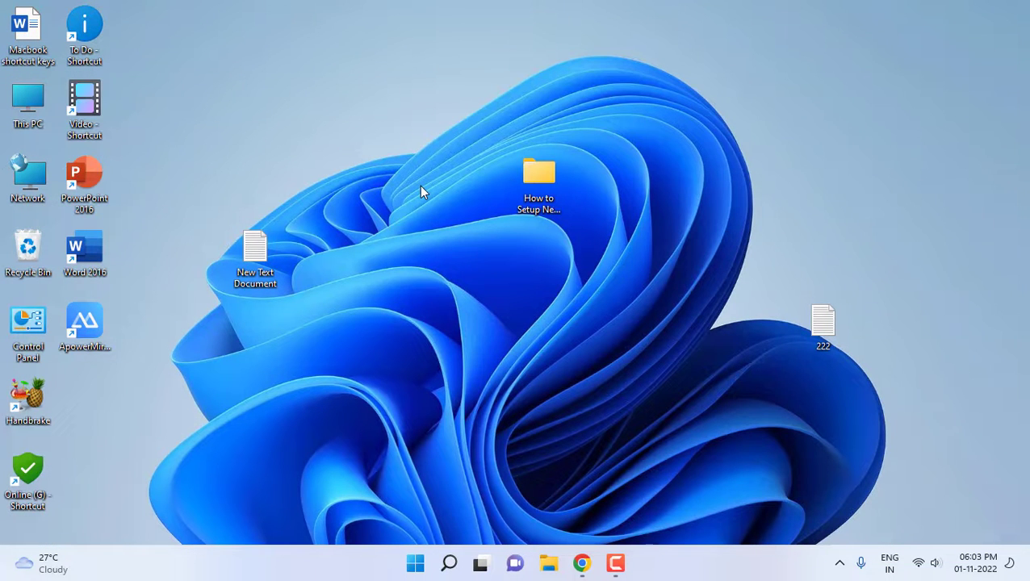
# Reopen Settings at Privacy & security > Searching Windows and scroll to Related settings.
pyautogui.click(415, 563)
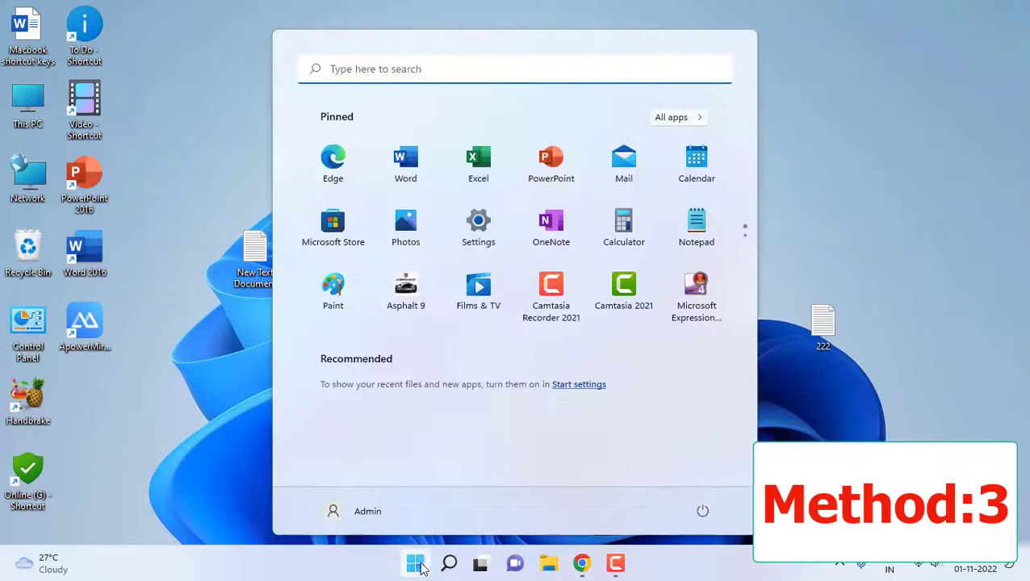
pyautogui.click(488, 226)
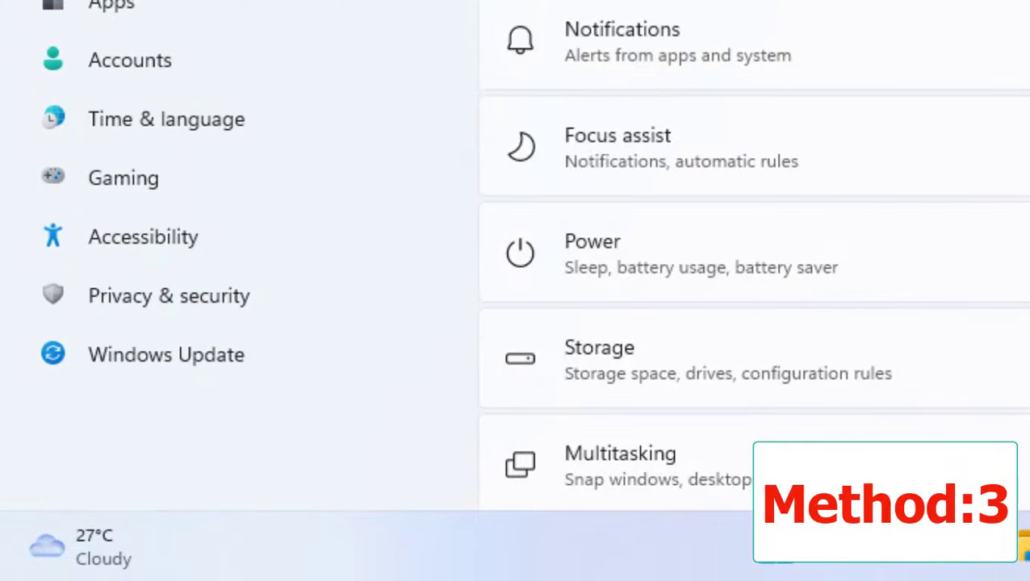
pyautogui.click(215, 298)
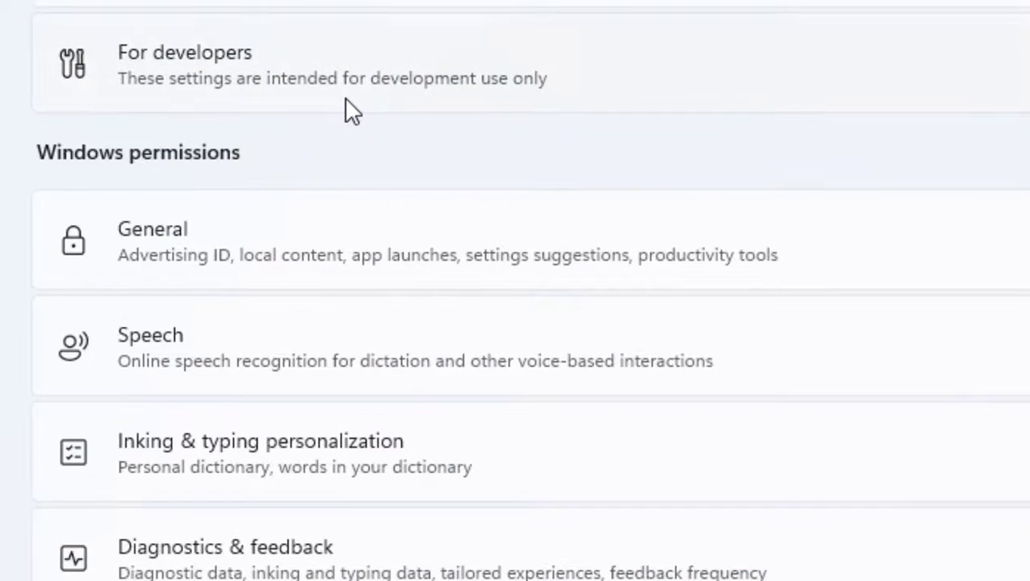
pyautogui.scroll(-5, 347, 112)
pyautogui.scroll(-3, 352, 117)
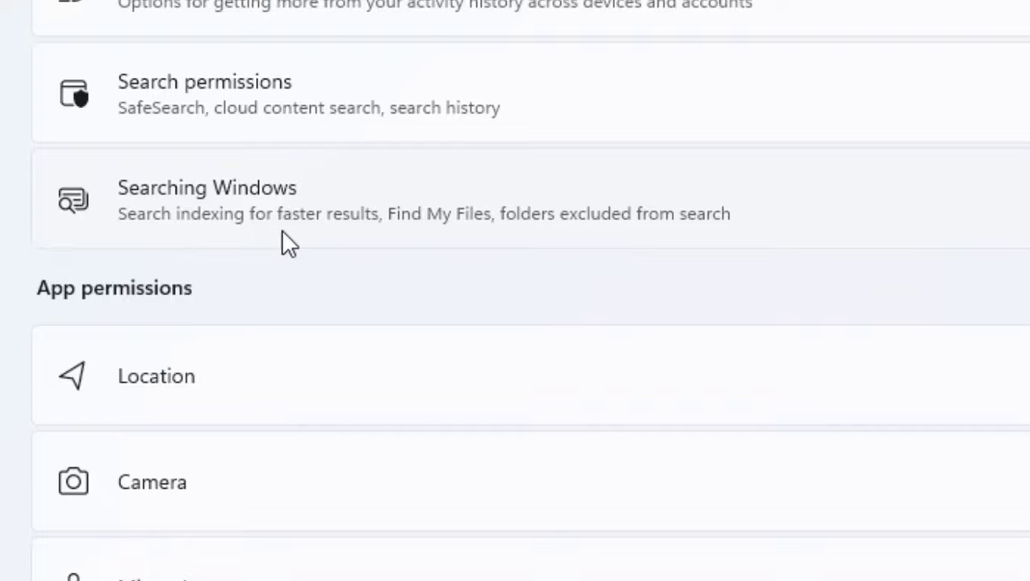
pyautogui.click(292, 223)
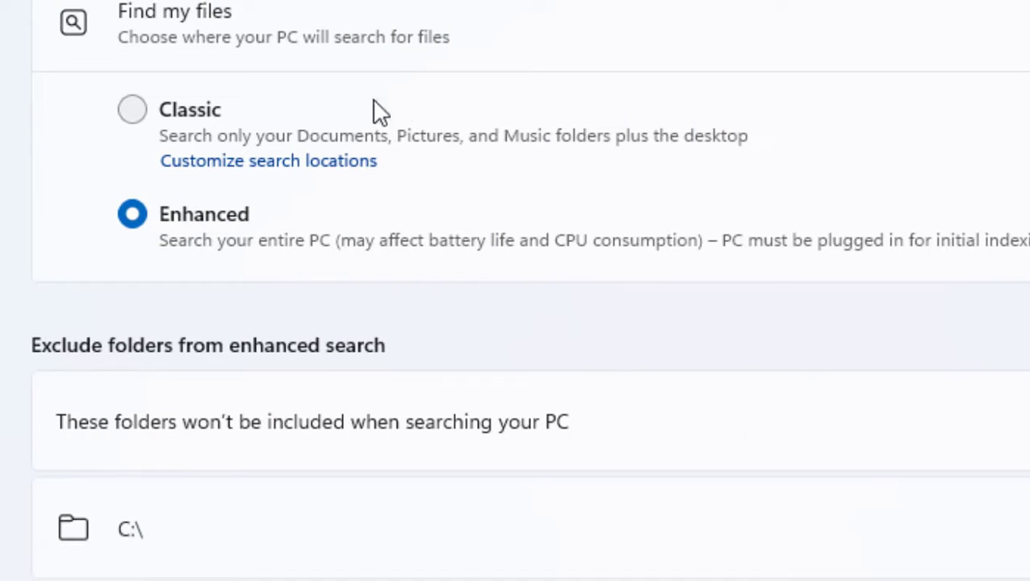
pyautogui.scroll(-10, 390, 72)
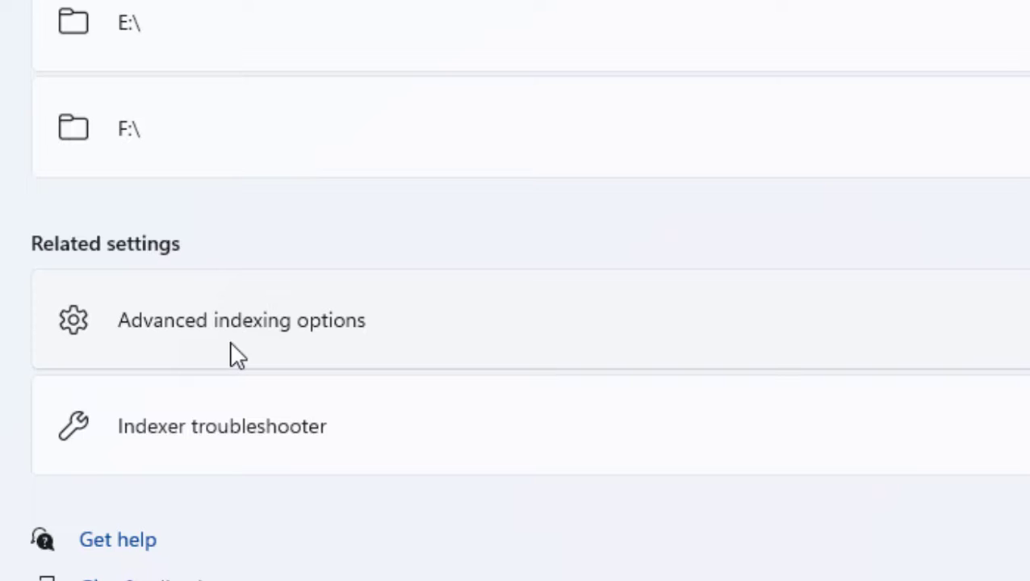
# Bring up Advanced indexing options and its Modify dialog of indexed locations.
pyautogui.click(232, 341)
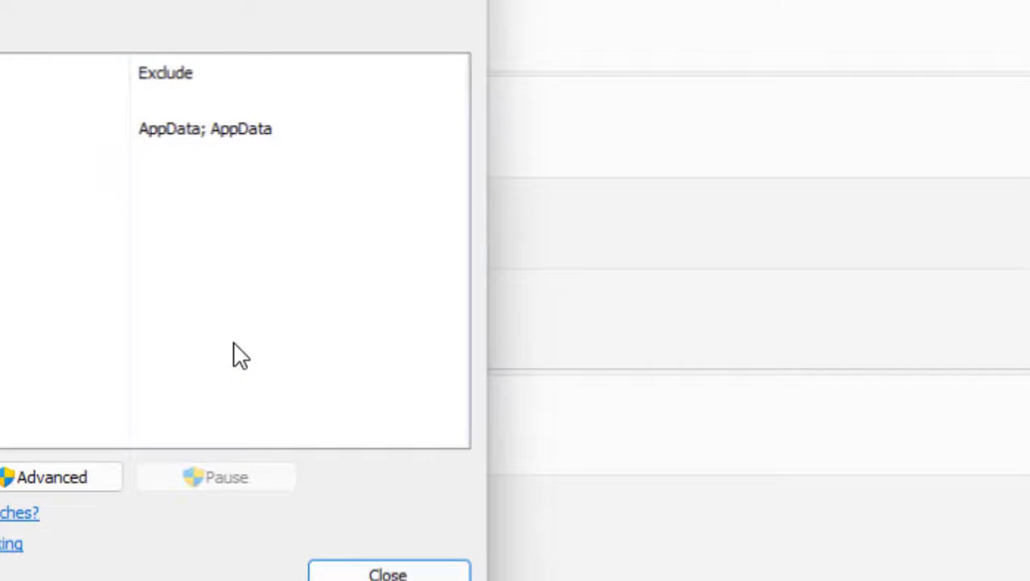
pyautogui.click(244, 473)
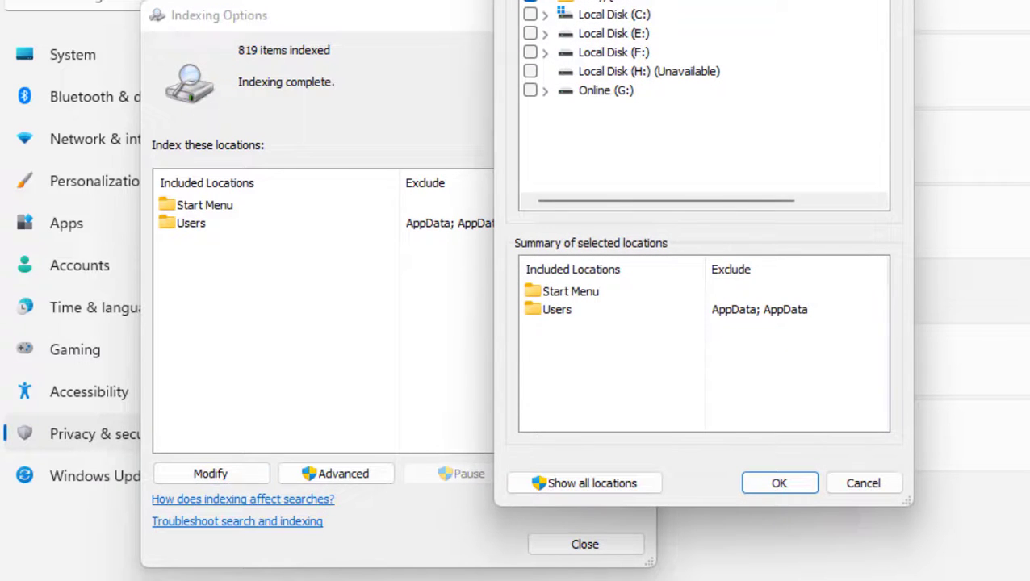
pyautogui.moveTo(614, 0); pyautogui.dragTo(476, 0)
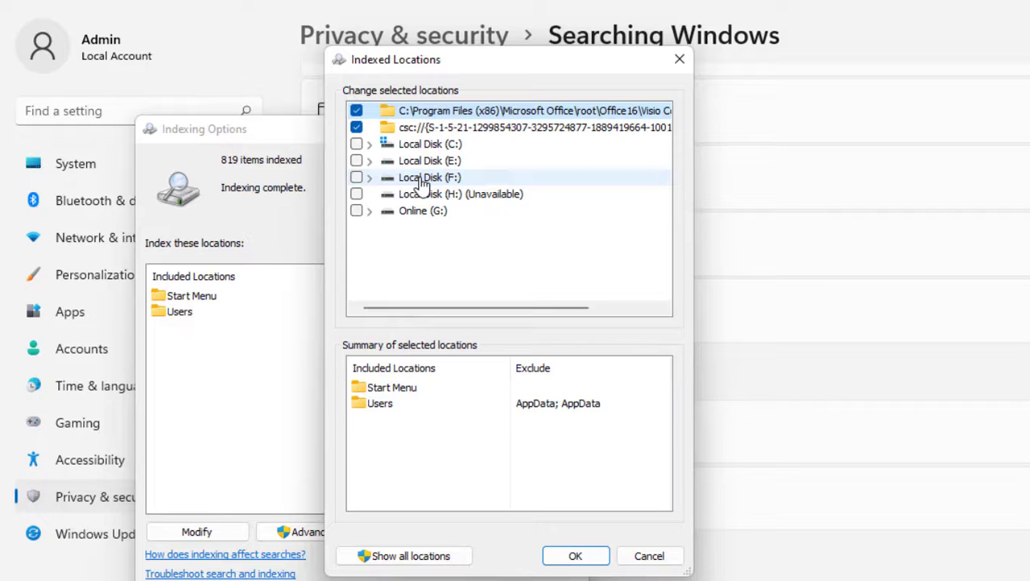
# Check Local Disk C:, E:, F: and Online G: as indexed locations.
pyautogui.click(356, 144)
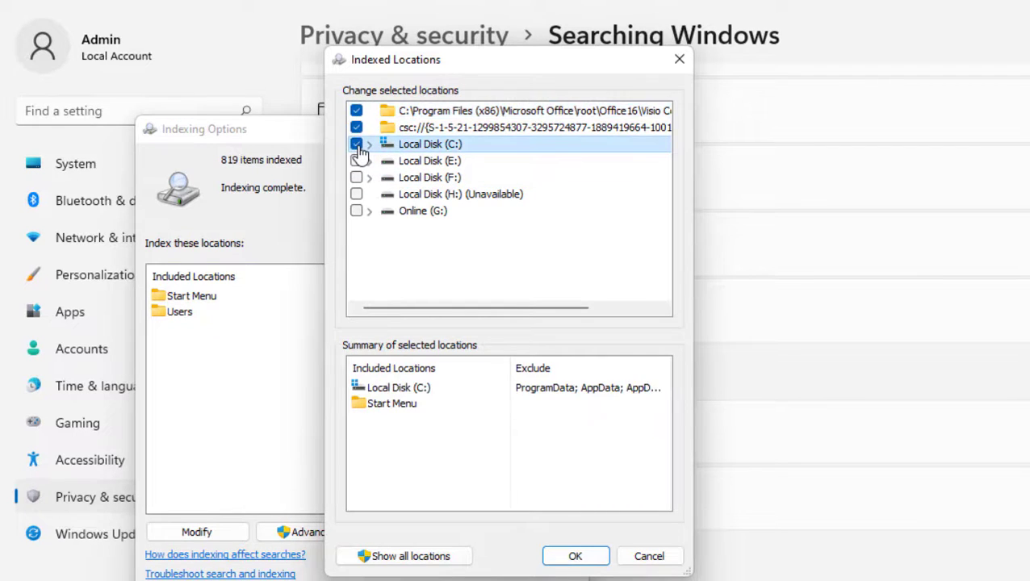
pyautogui.click(356, 161)
pyautogui.click(356, 177)
pyautogui.click(356, 211)
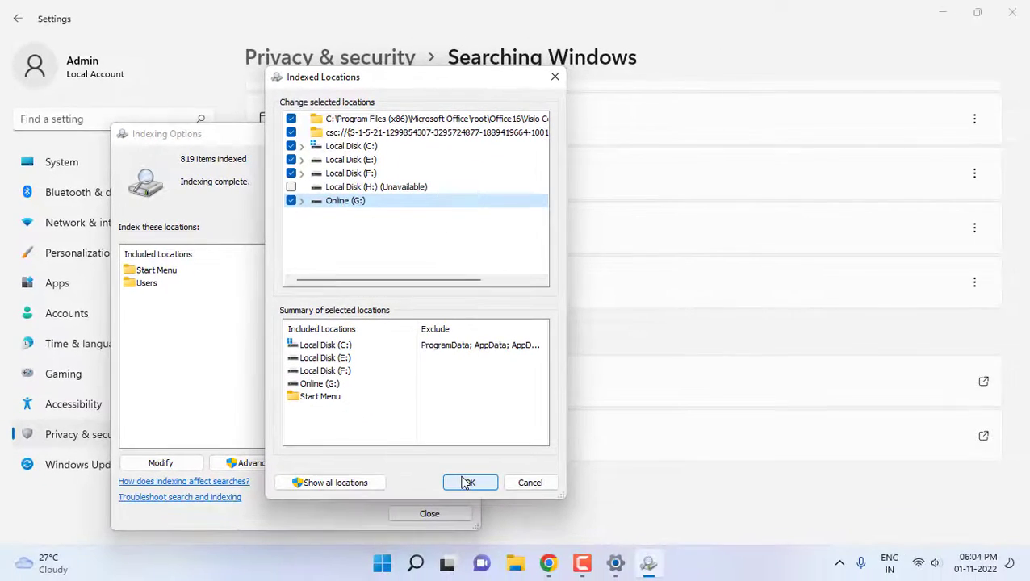
# Confirm the new locations with OK and close Indexing Options and Settings.
pyautogui.click(469, 483)
pyautogui.press('Escape')
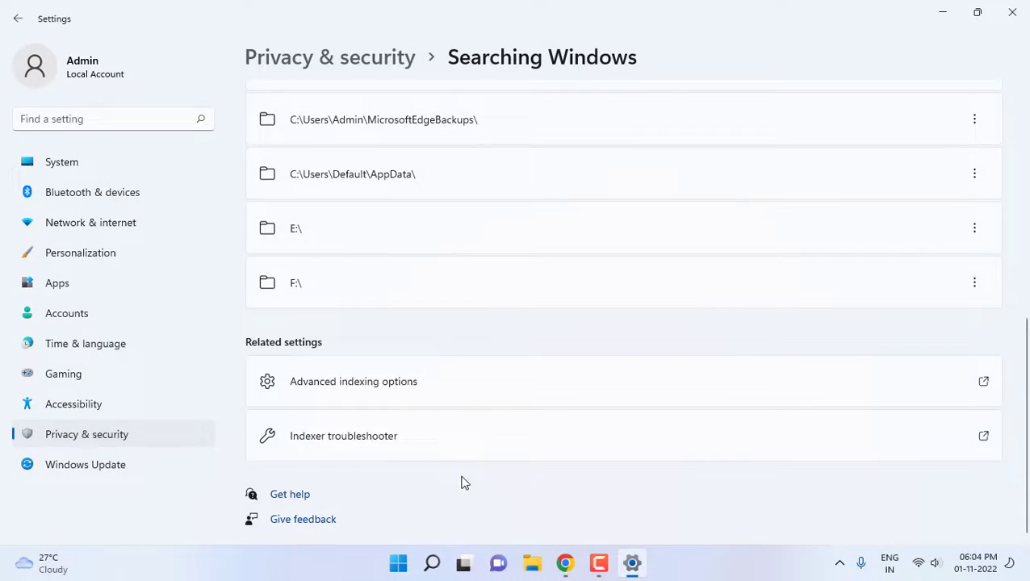
pyautogui.hotkey('alt', 'F4')
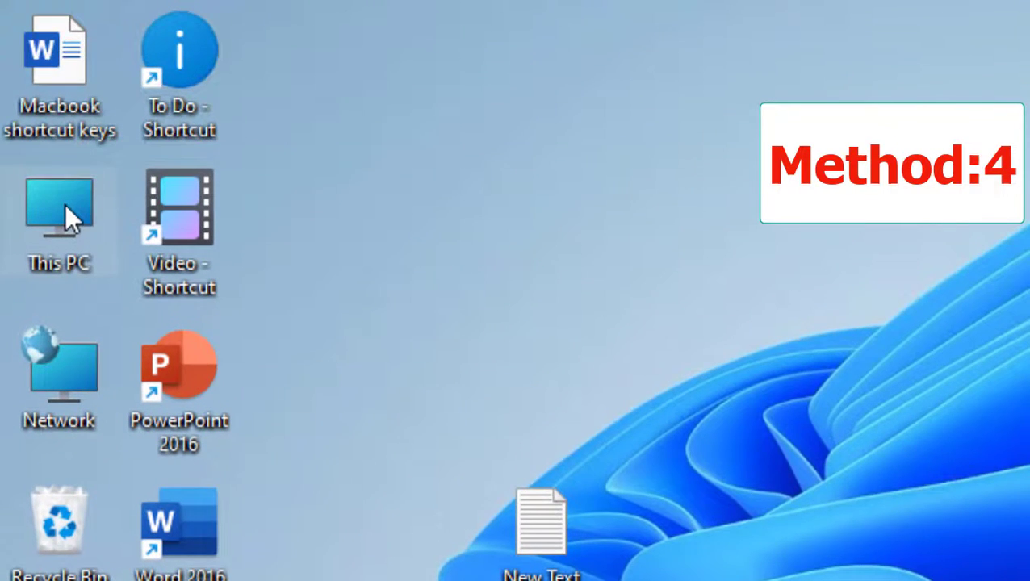
# Open This PC and bring up Folder Options from the See more menu.
pyautogui.doubleClick(64, 203)
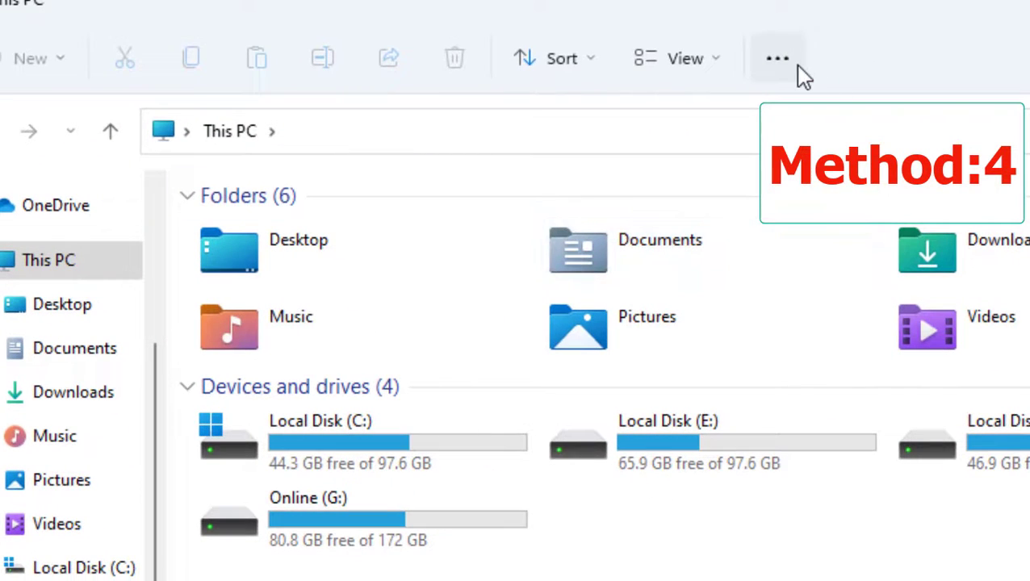
pyautogui.click(790, 68)
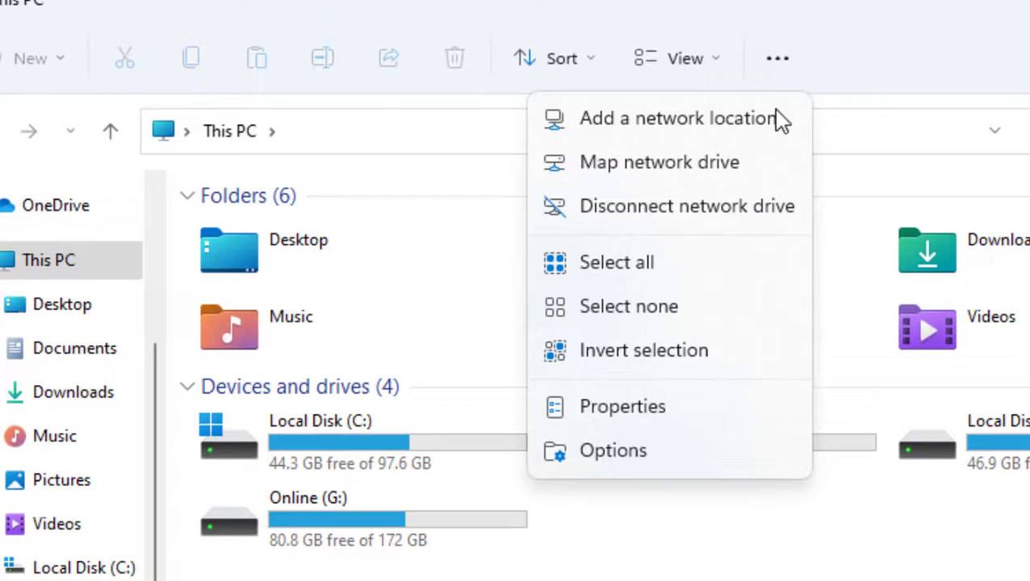
pyautogui.click(622, 450)
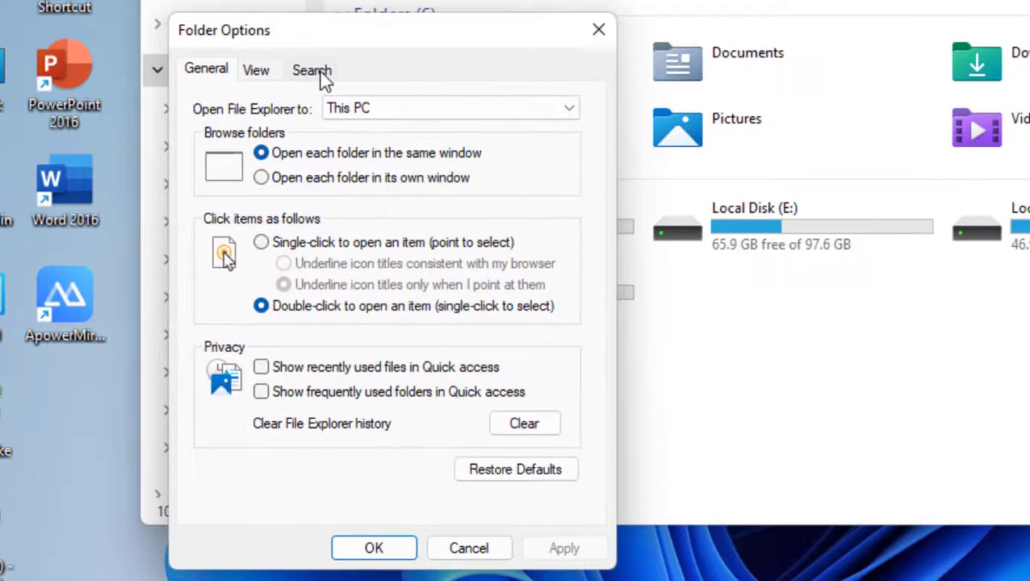
# Enable 'Always search file names and contents' on the Search tab, apply it, and close This PC.
pyautogui.click(321, 70)
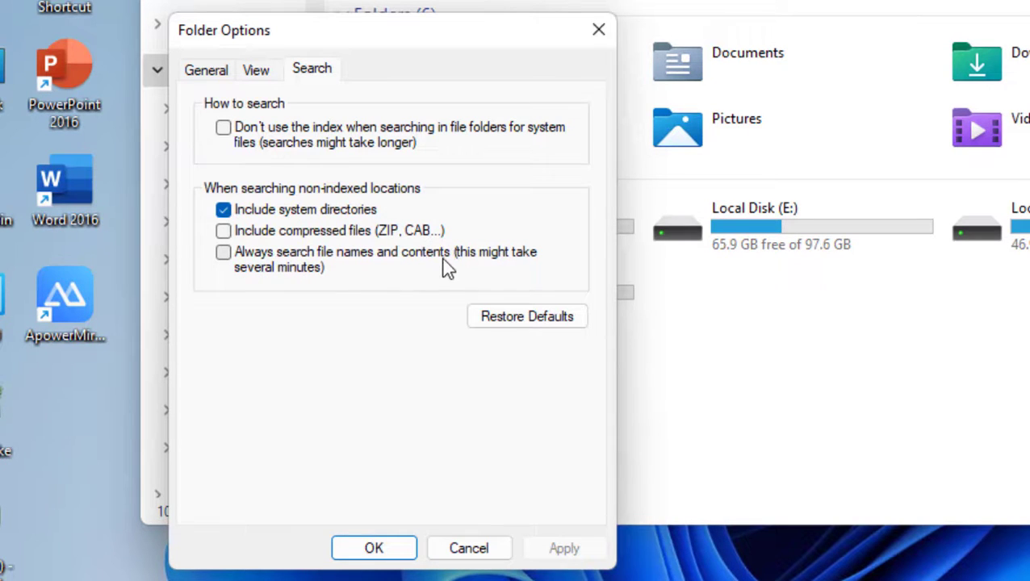
pyautogui.click(225, 254)
pyautogui.click(559, 553)
pyautogui.click(396, 552)
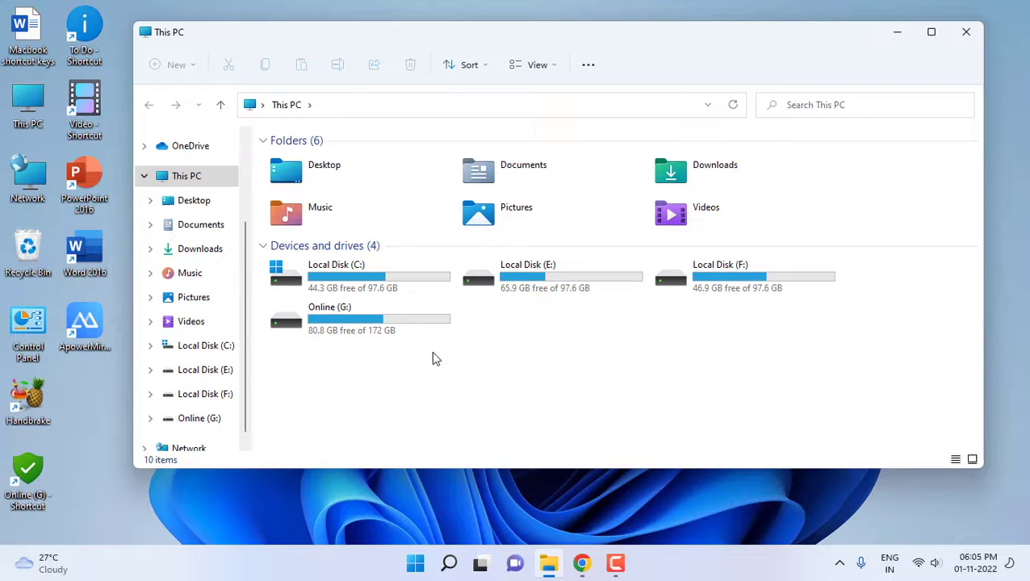
pyautogui.click(964, 32)
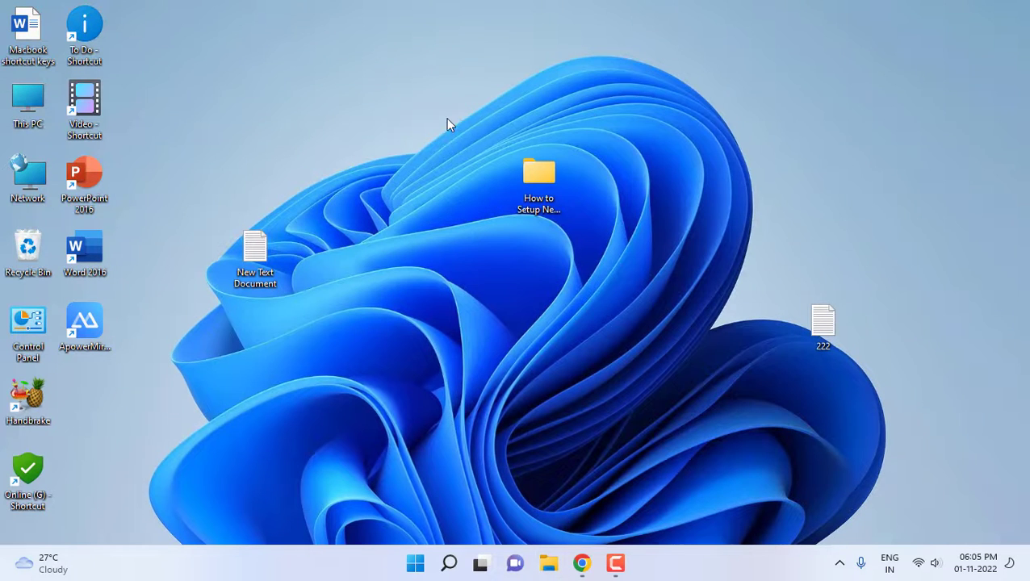
# Refresh the desktop from its context menu, then open Task Manager via the security screen.
pyautogui.rightClick(416, 105)
pyautogui.click(463, 170)
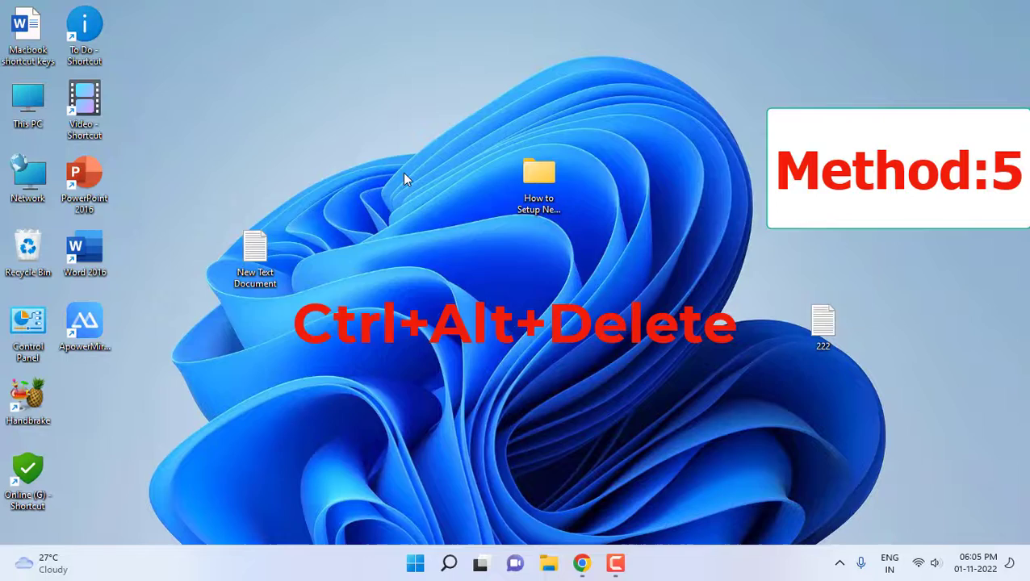
pyautogui.hotkey('ctrl', 'alt', 'Delete')
pyautogui.hotkey('ctrl', 'shift', 'Escape')
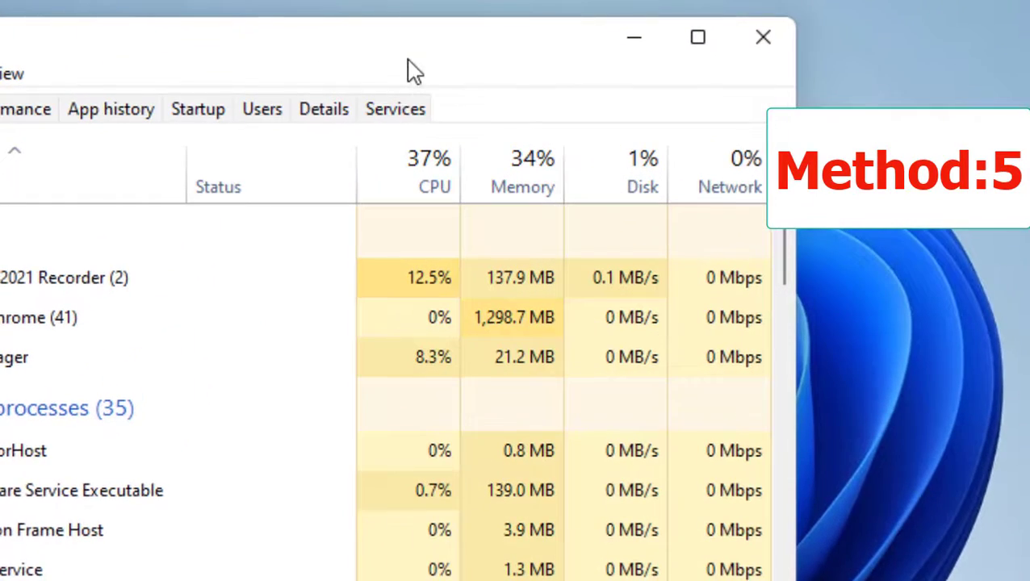
# Locate WSearch on the Services tab and open the Services console from its context menu.
pyautogui.click(420, 84)
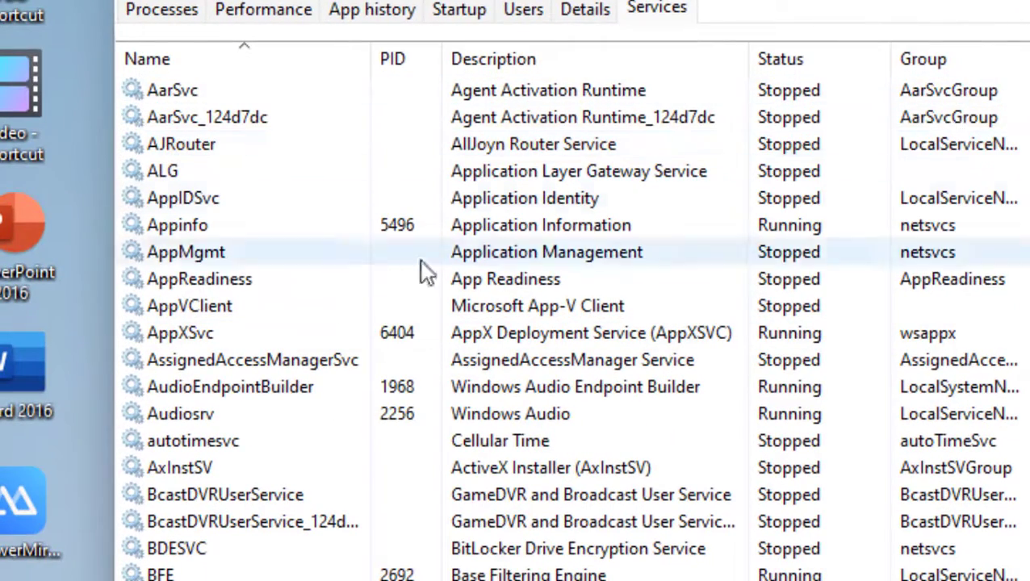
pyautogui.click(289, 284)
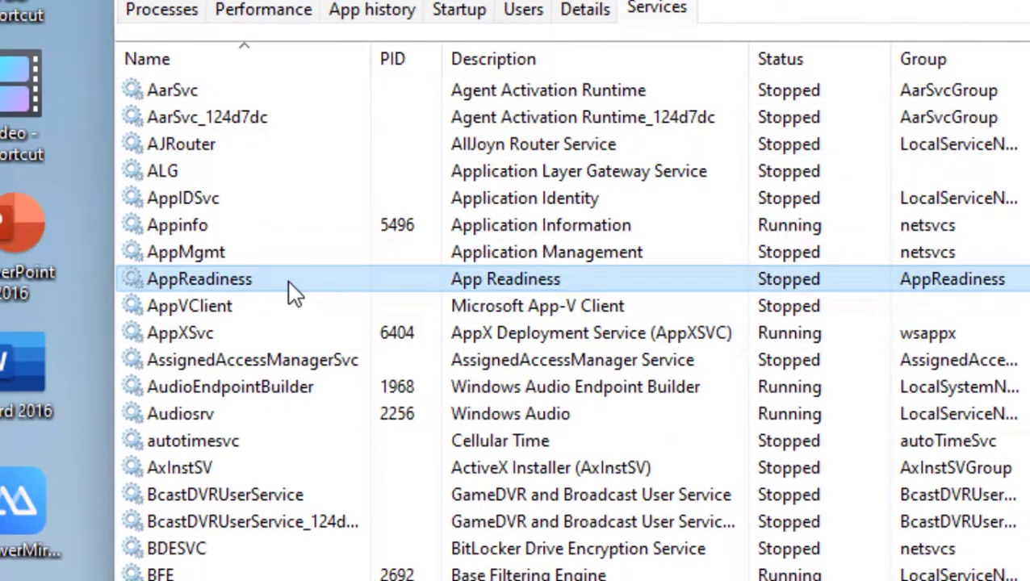
pyautogui.press('w')
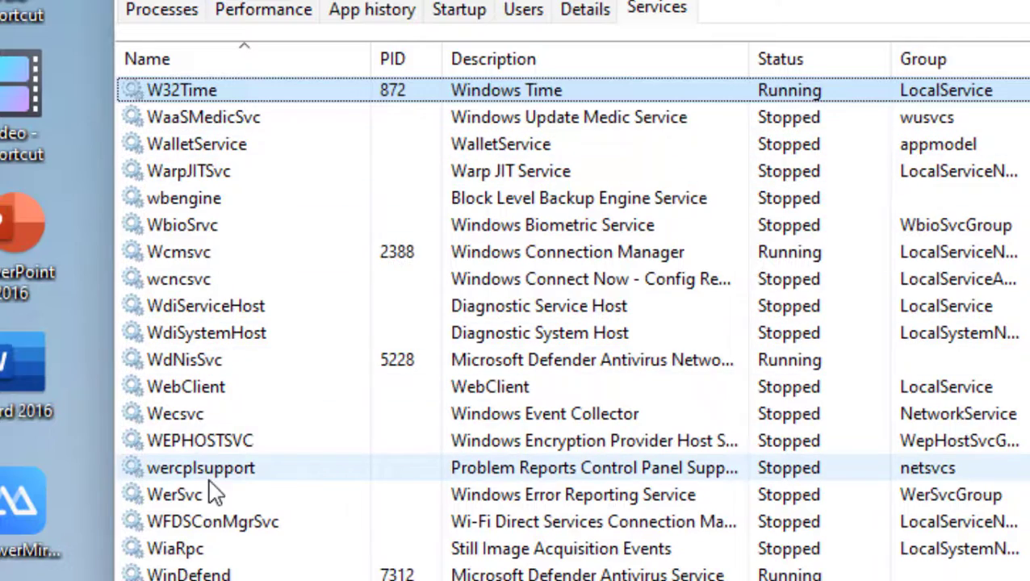
pyautogui.scroll(-1, 230, 475)
pyautogui.scroll(-6, 231, 477)
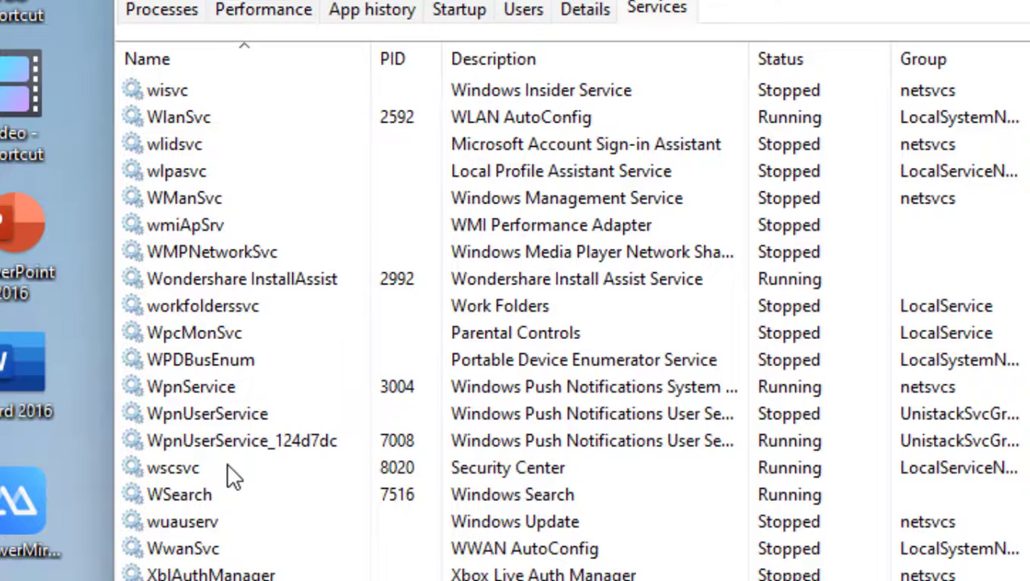
pyautogui.click(202, 498)
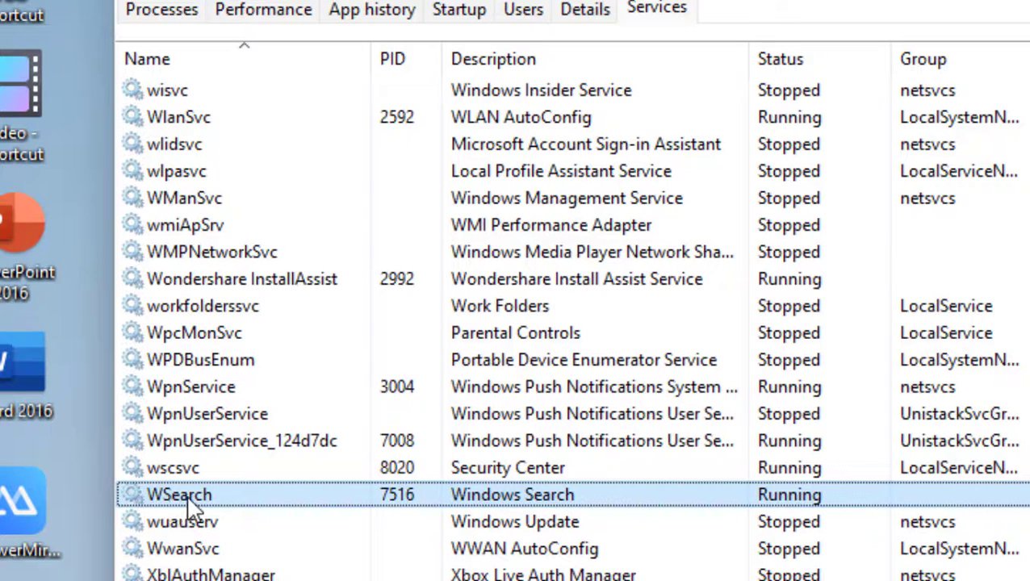
pyautogui.rightClick(191, 507)
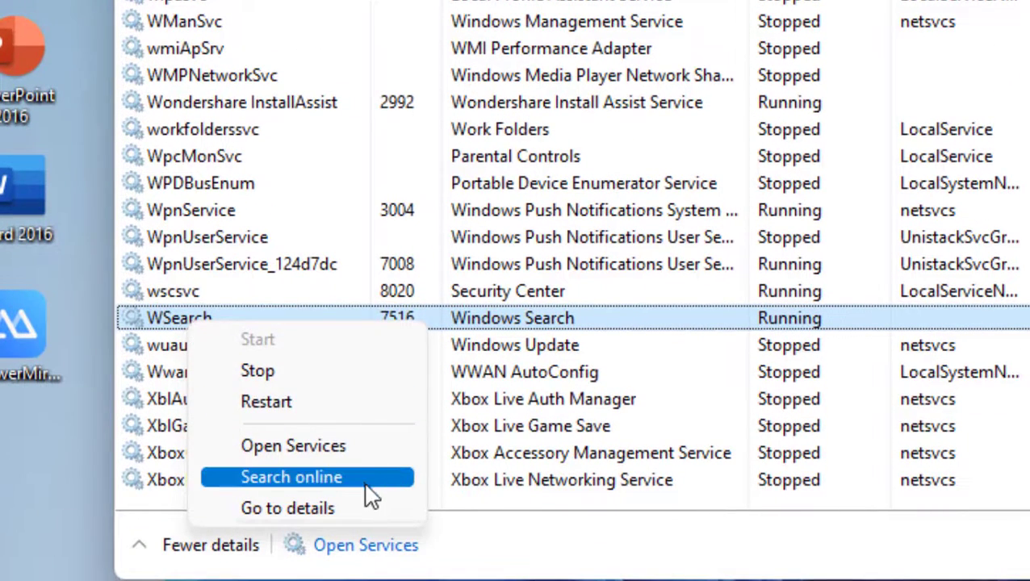
pyautogui.click(367, 449)
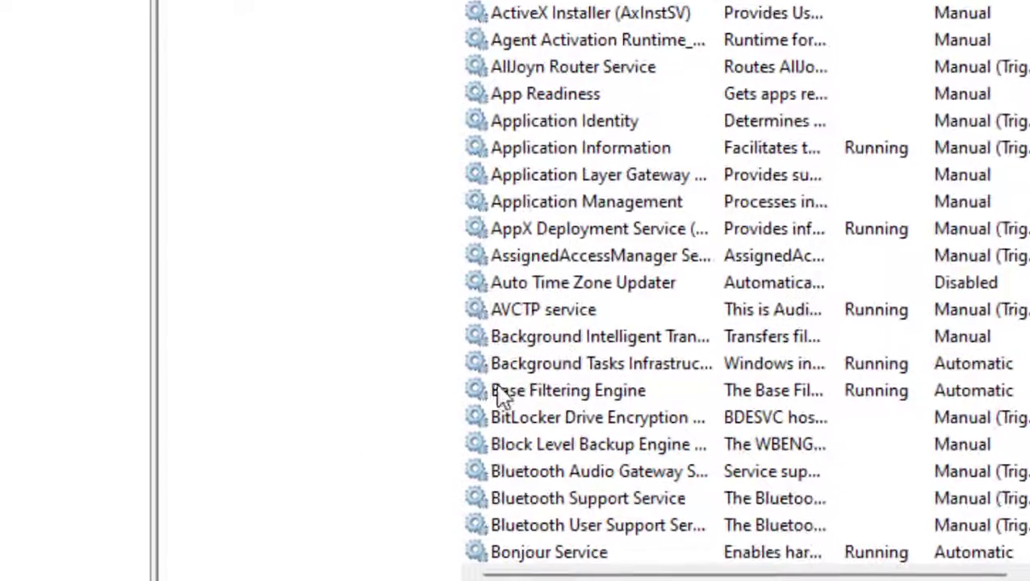
# Find the Windows Search service in the Services list and open its properties.
pyautogui.click(605, 204)
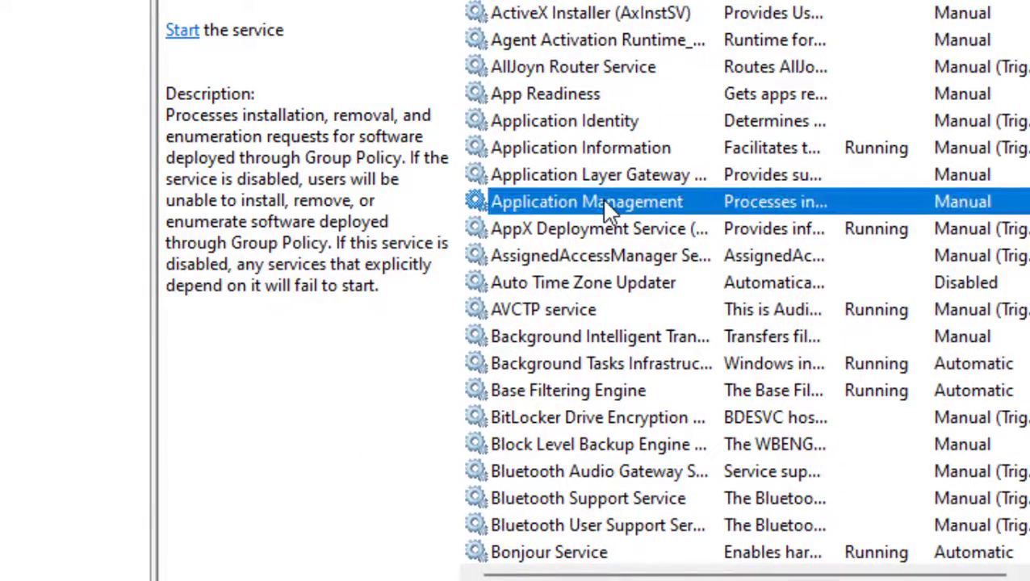
pyautogui.write('windows audio')
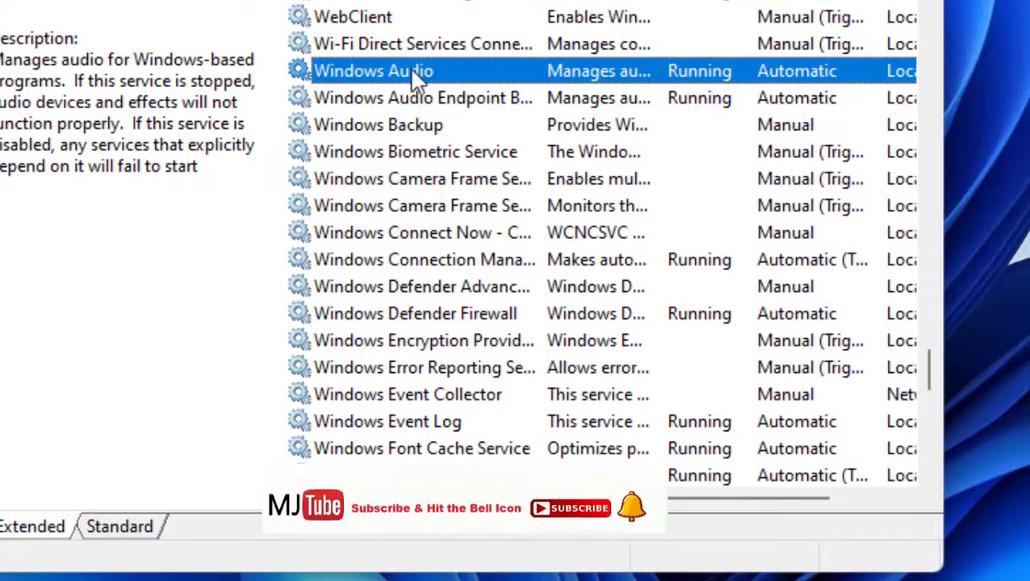
pyautogui.scroll(-7, 448, 119)
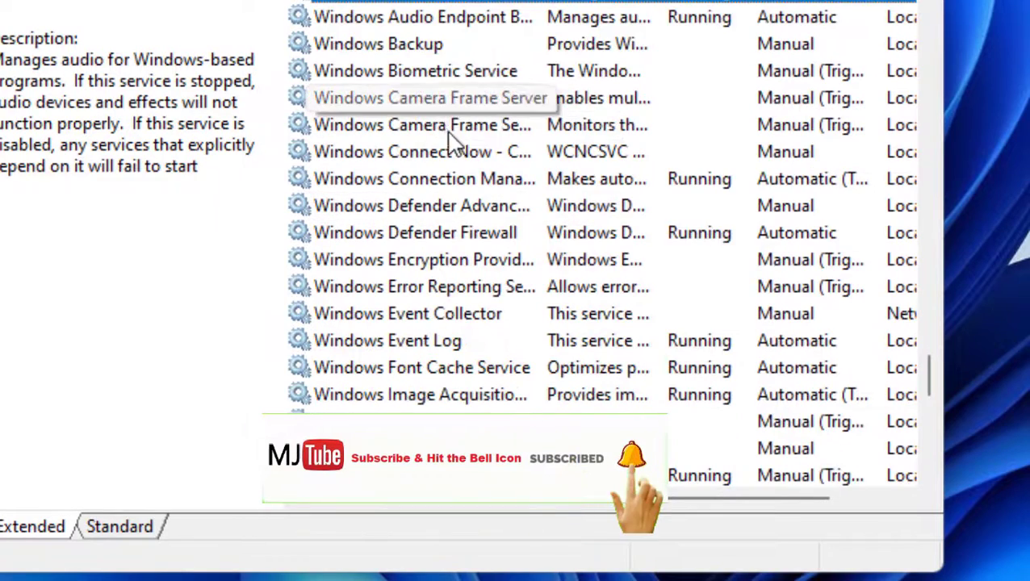
pyautogui.scroll(-2, 437, 154)
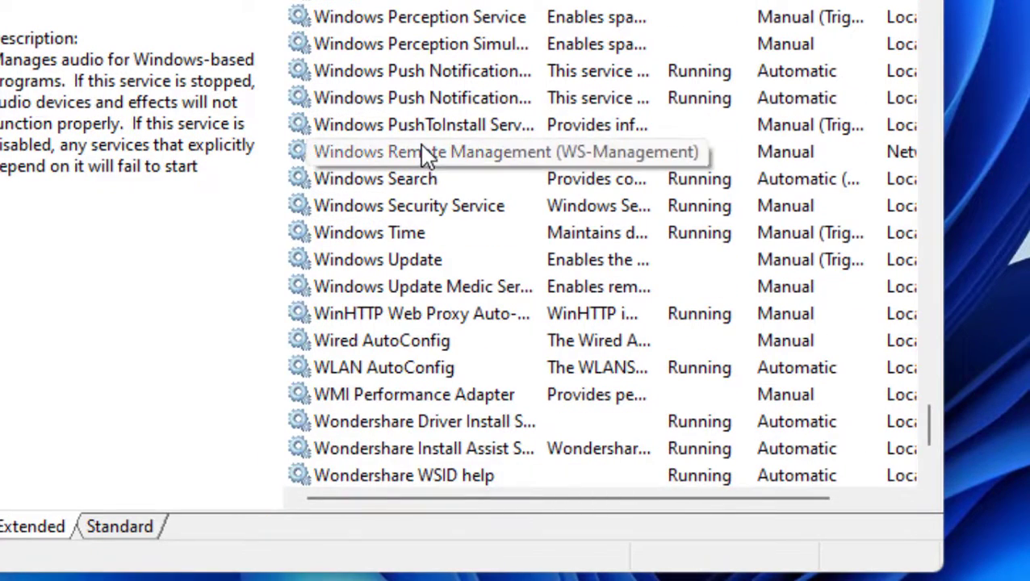
pyautogui.click(355, 184)
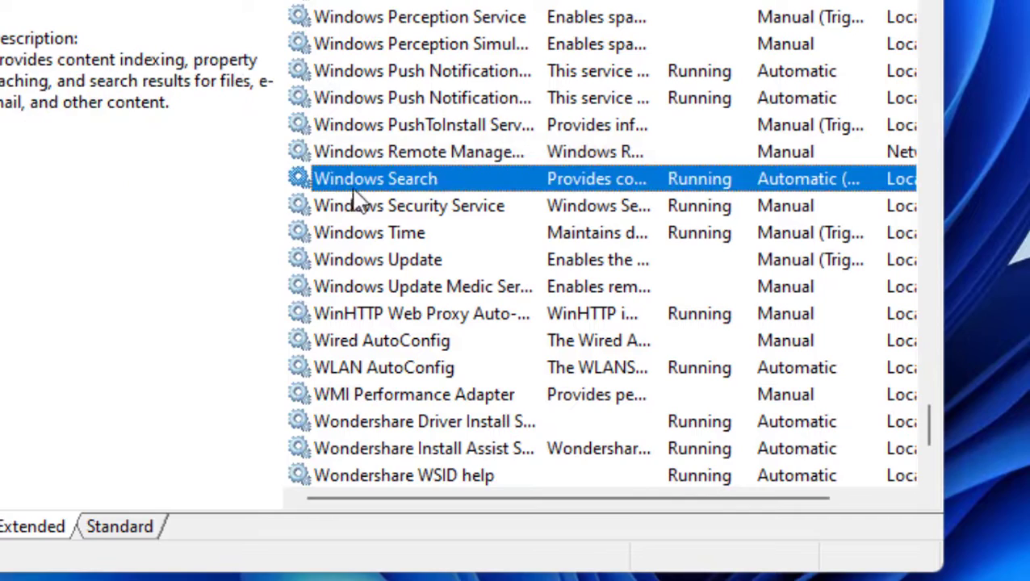
pyautogui.doubleClick(373, 187)
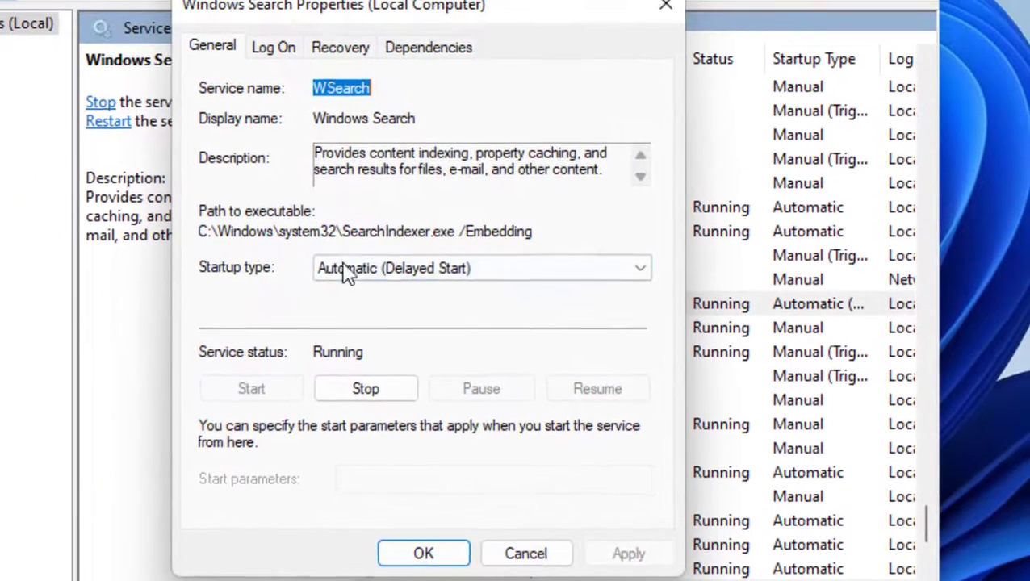
# Set Windows Search to Automatic startup, stop and restart it, apply, then close Services.
pyautogui.click(347, 272)
pyautogui.click(350, 307)
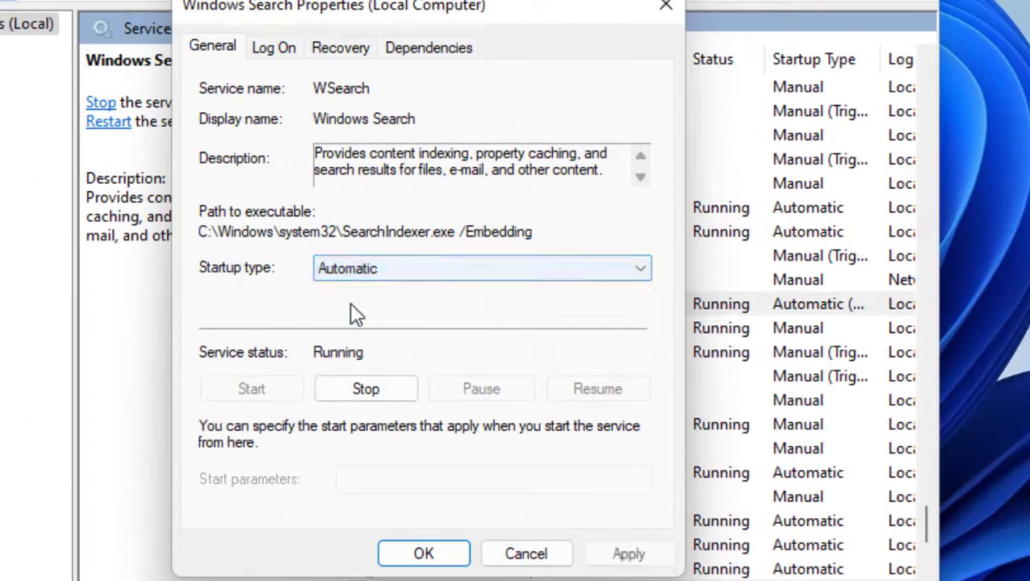
pyautogui.click(362, 388)
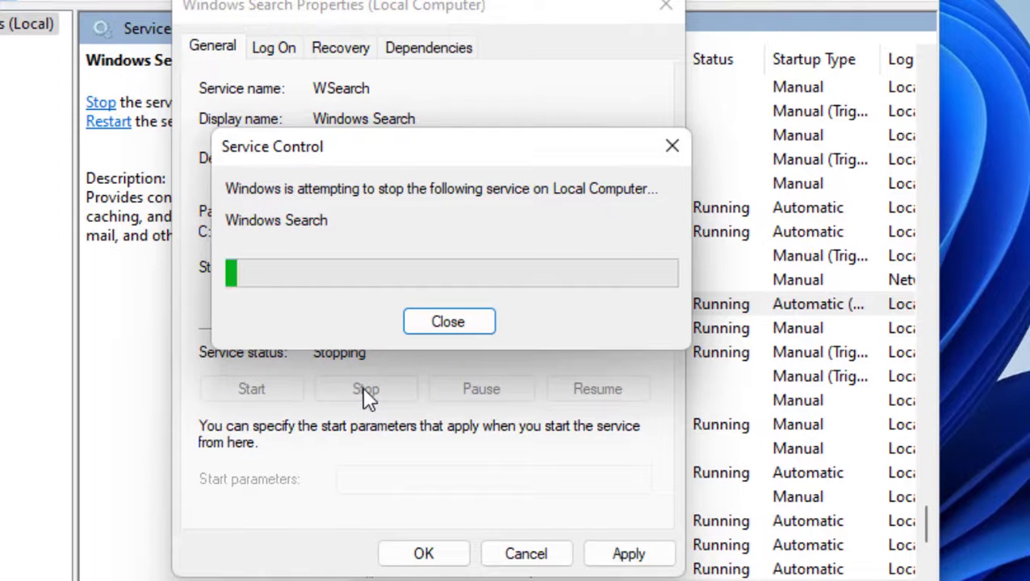
pyautogui.click(255, 390)
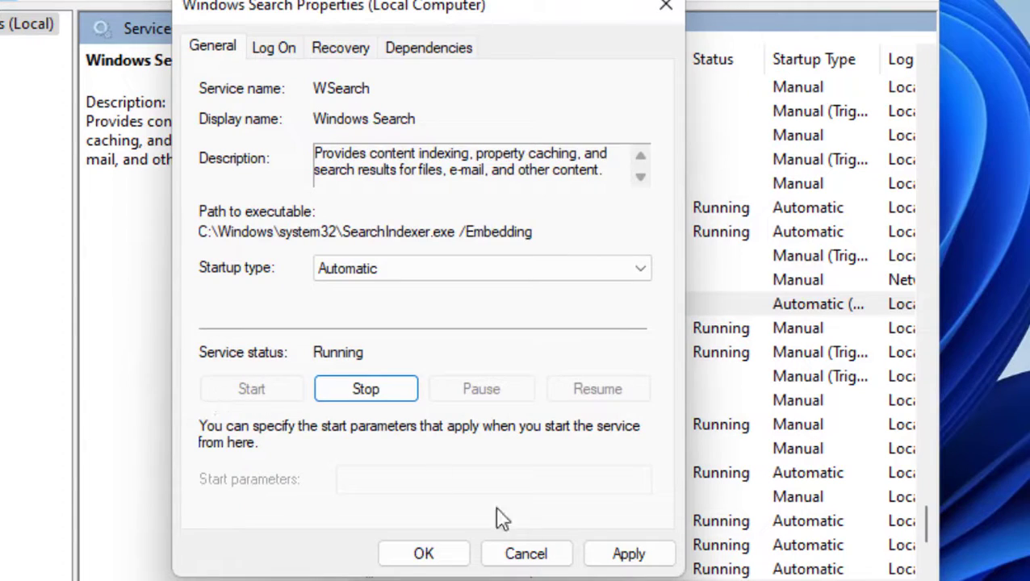
pyautogui.click(616, 557)
pyautogui.click(417, 558)
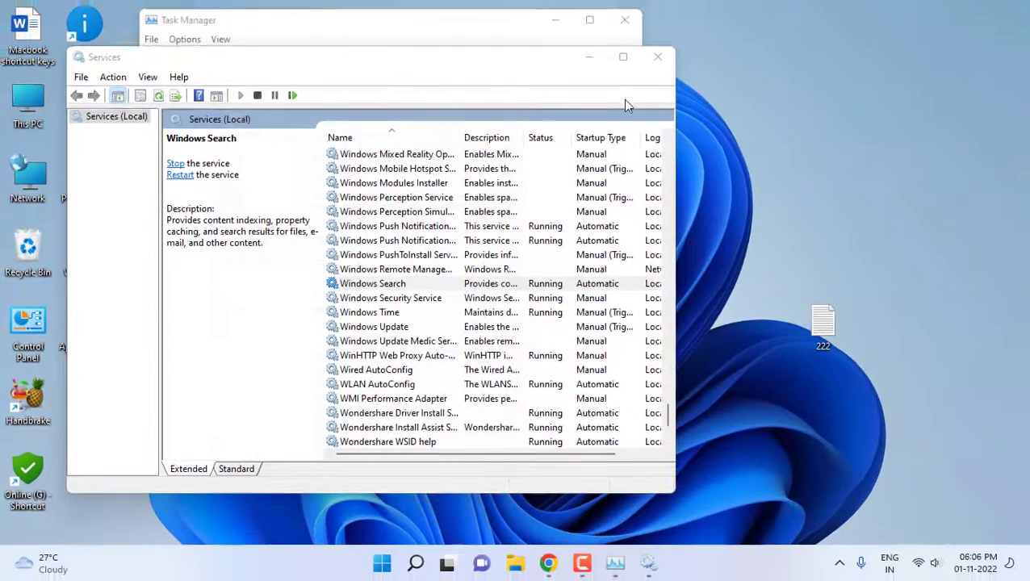
pyautogui.click(702, 33)
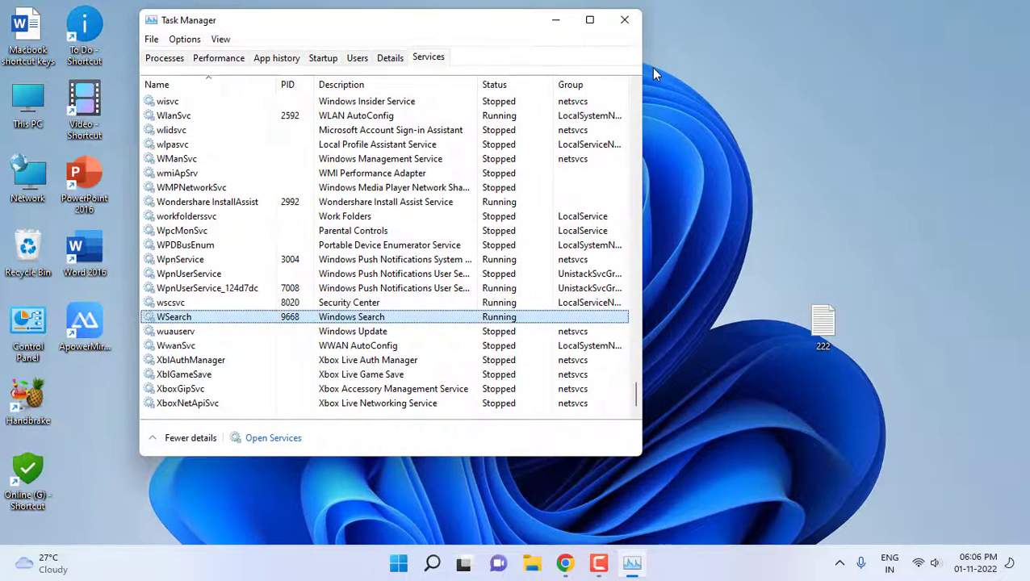
# Close Task Manager and launch Settings from the Start menu.
pyautogui.click(629, 21)
pyautogui.click(416, 563)
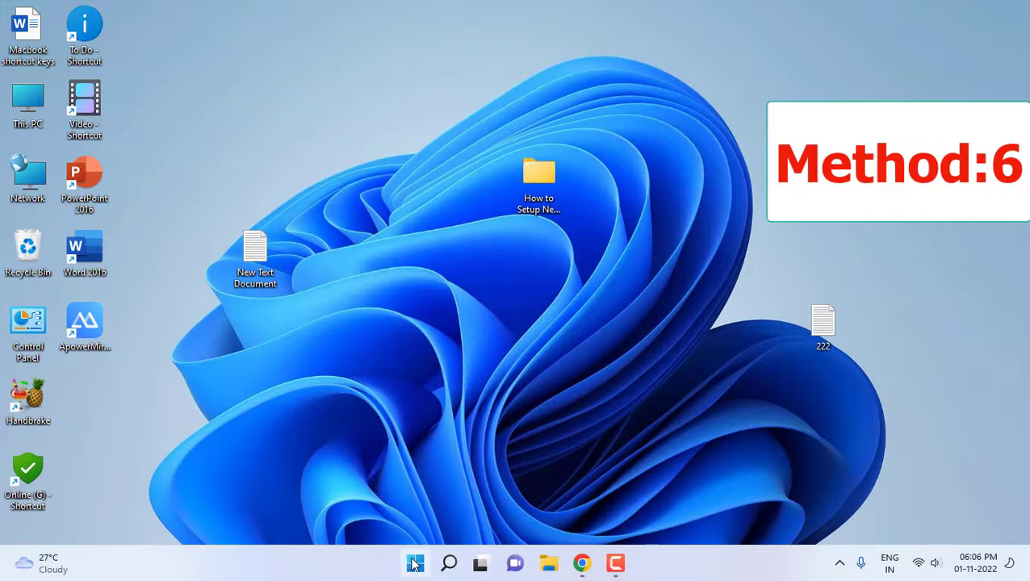
pyautogui.click(485, 231)
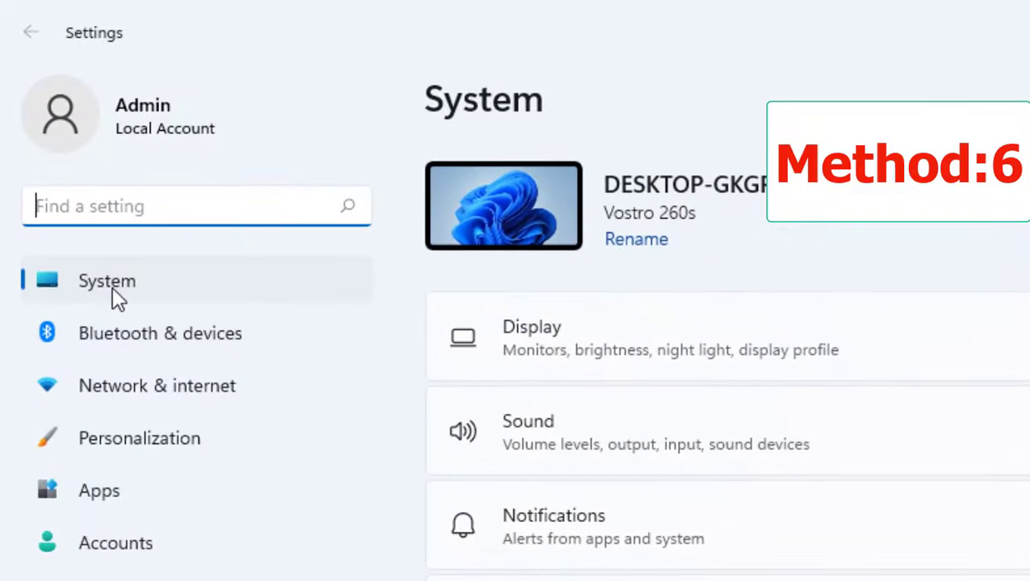
# Go to System > Troubleshoot > Other troubleshooters and scroll down to Search and Indexing.
pyautogui.click(114, 285)
pyautogui.scroll(-5, 869, 538)
pyautogui.scroll(-5, 870, 538)
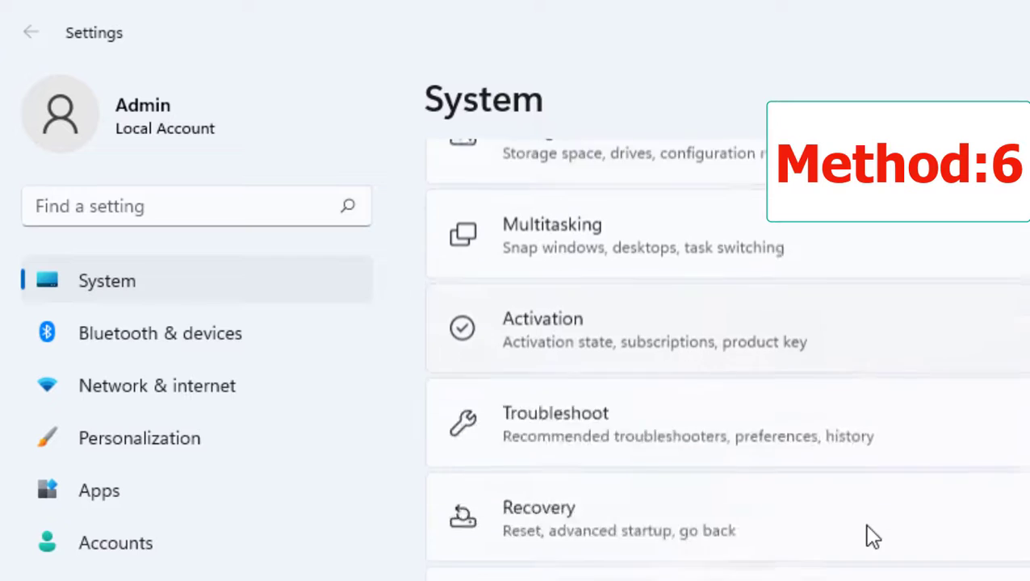
pyautogui.click(562, 384)
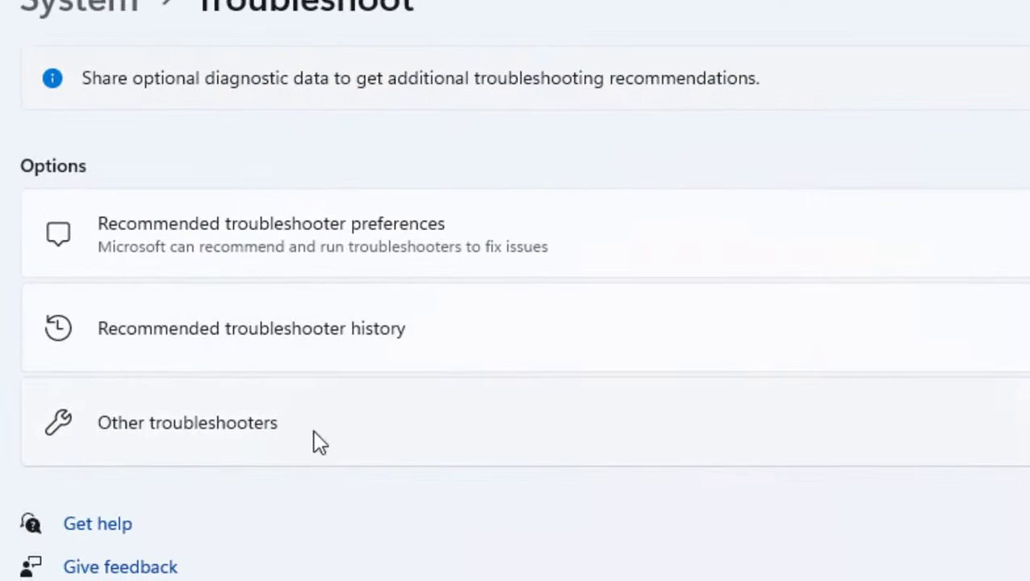
pyautogui.click(202, 443)
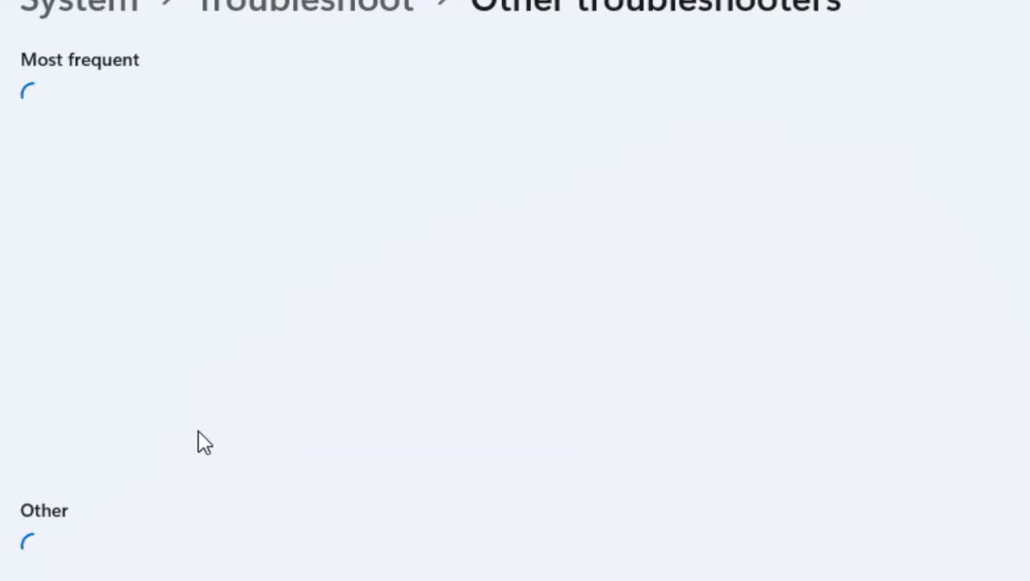
pyautogui.scroll(-8, 205, 443)
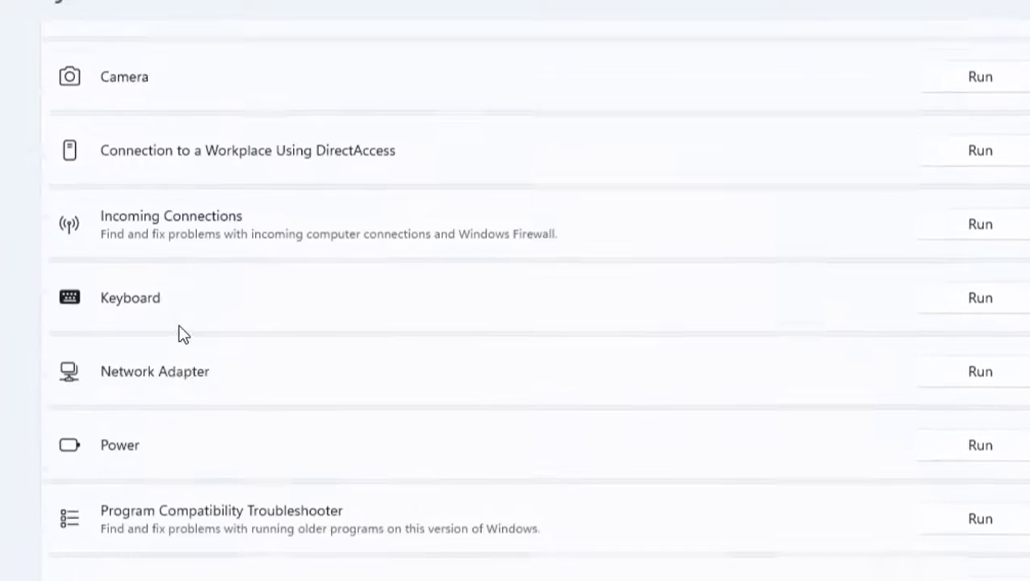
pyautogui.scroll(-3, 183, 334)
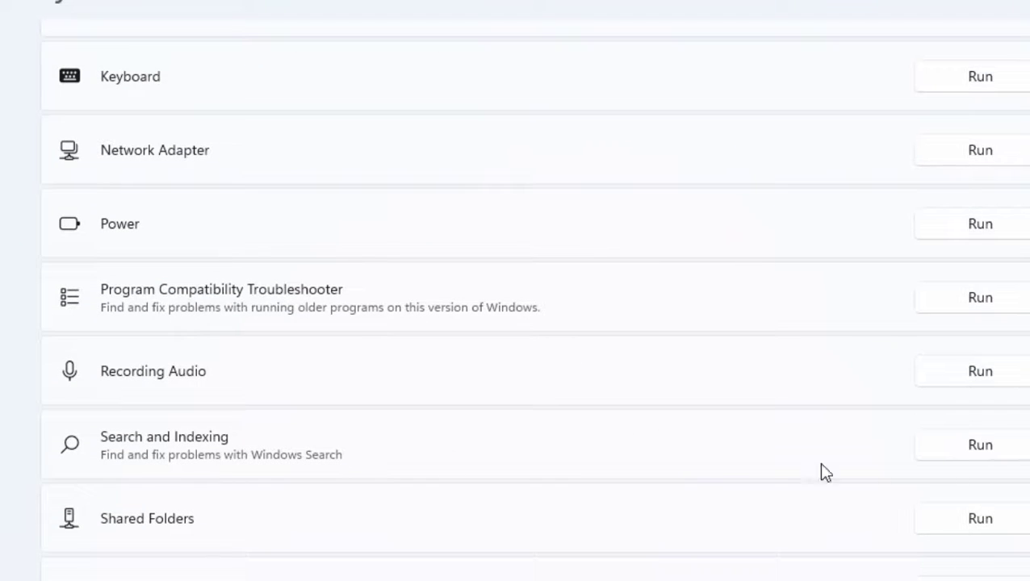
# Run the Search and Indexing troubleshooter with the ticked search problems, then cancel it and close Settings.
pyautogui.click(979, 448)
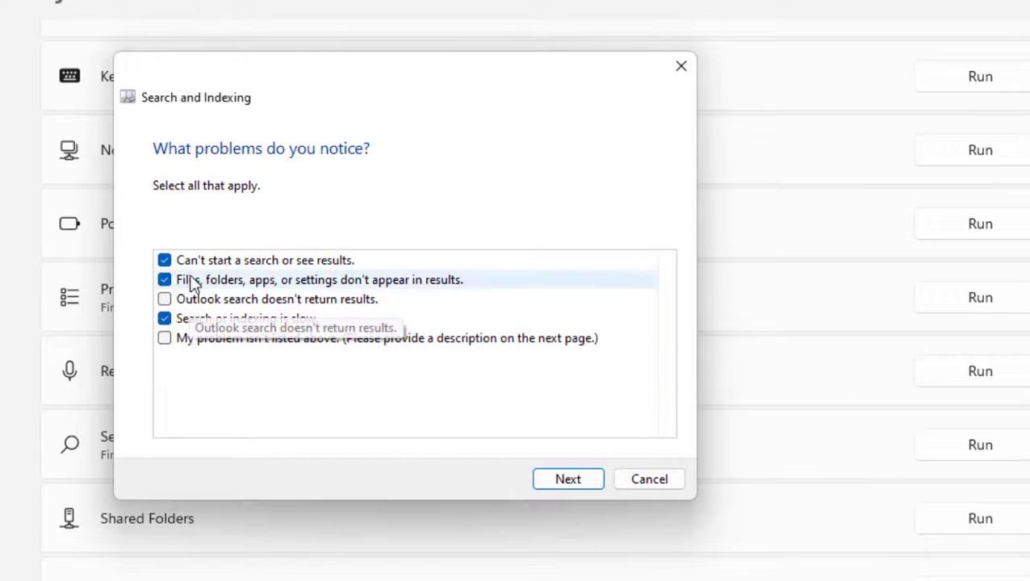
pyautogui.click(569, 483)
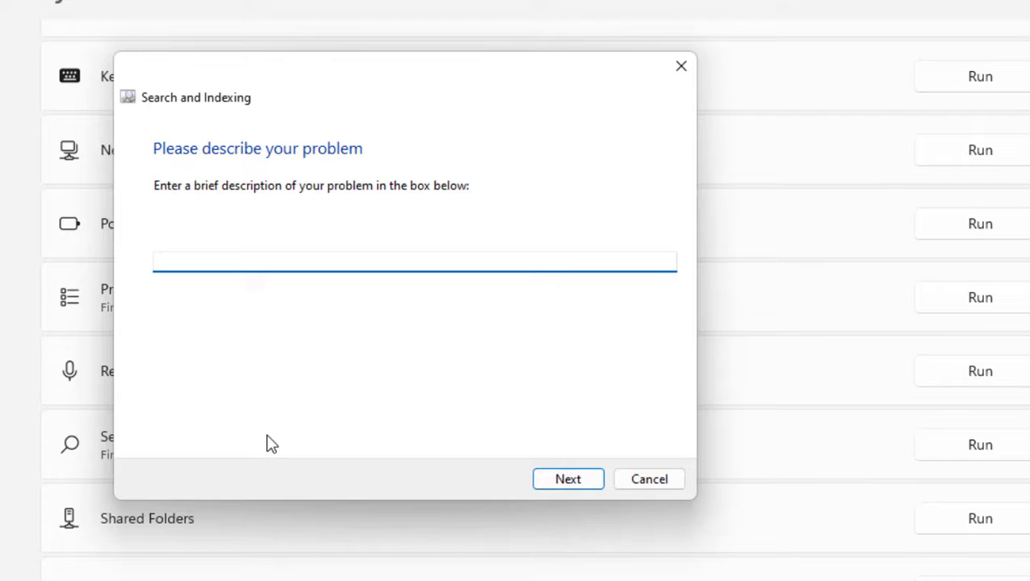
pyautogui.click(656, 481)
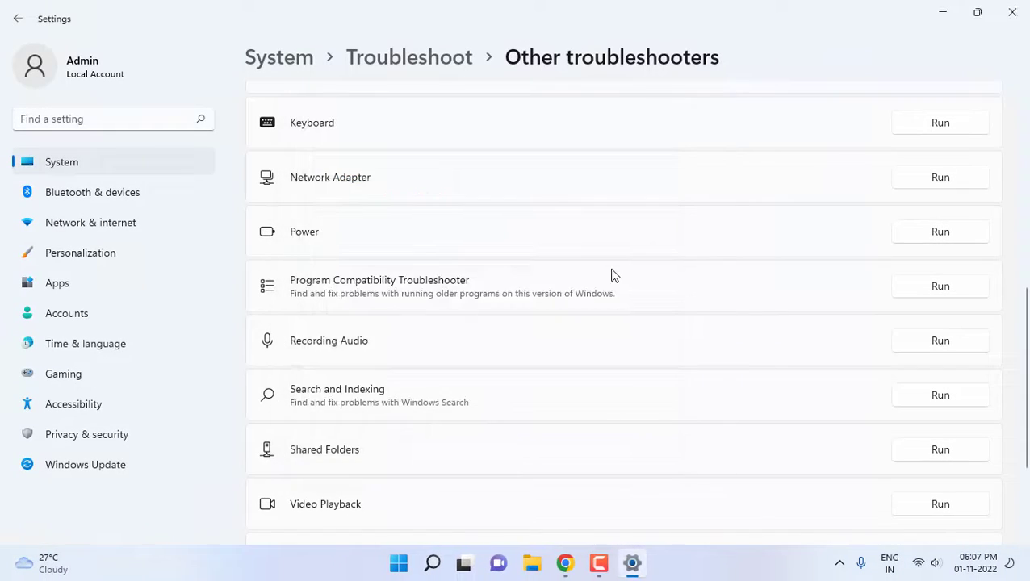
pyautogui.hotkey('alt', 'F4')
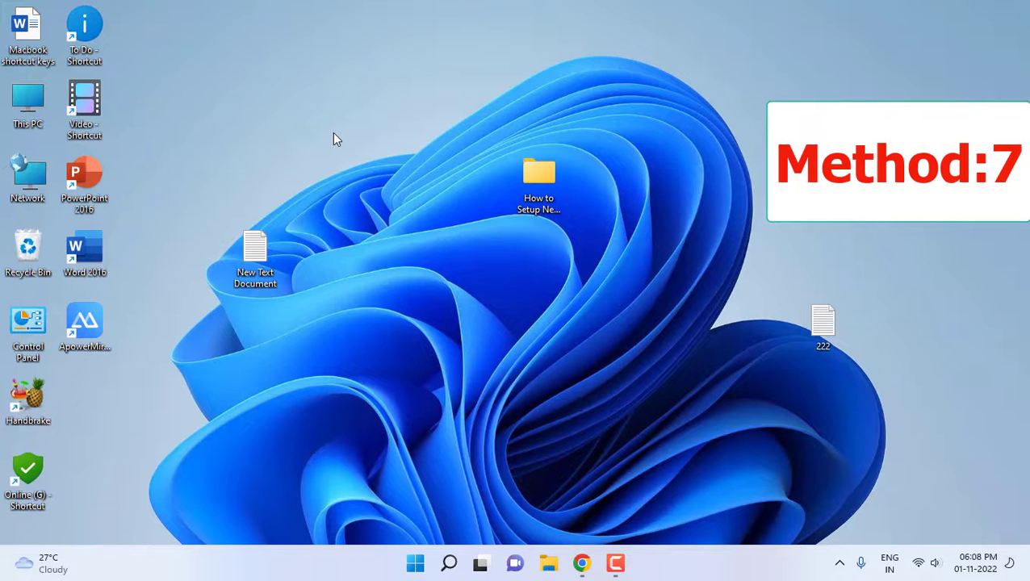
# Search for cmd and open Command Prompt as administrator.
pyautogui.press('super')
pyautogui.write('cmd')
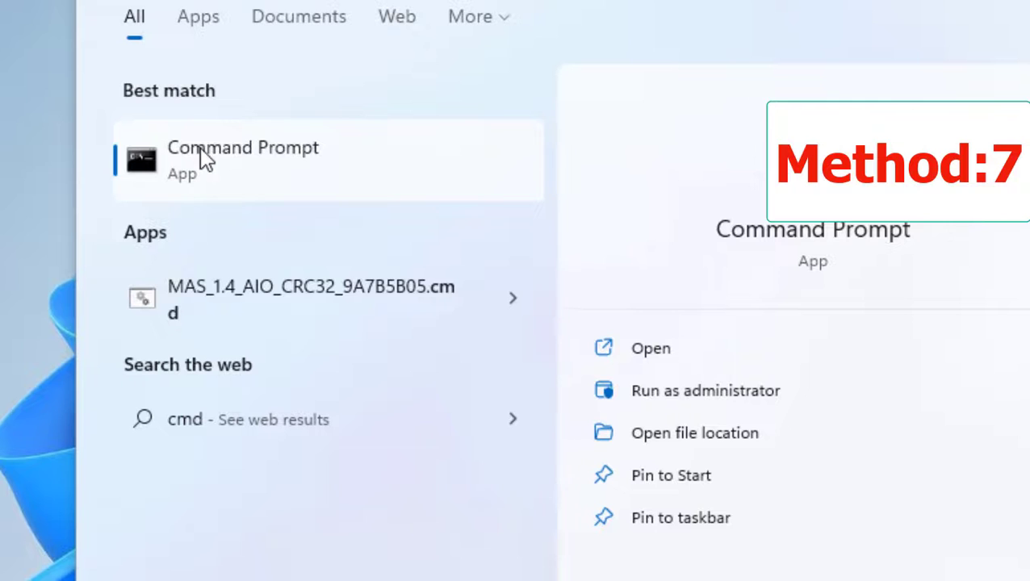
pyautogui.rightClick(203, 158)
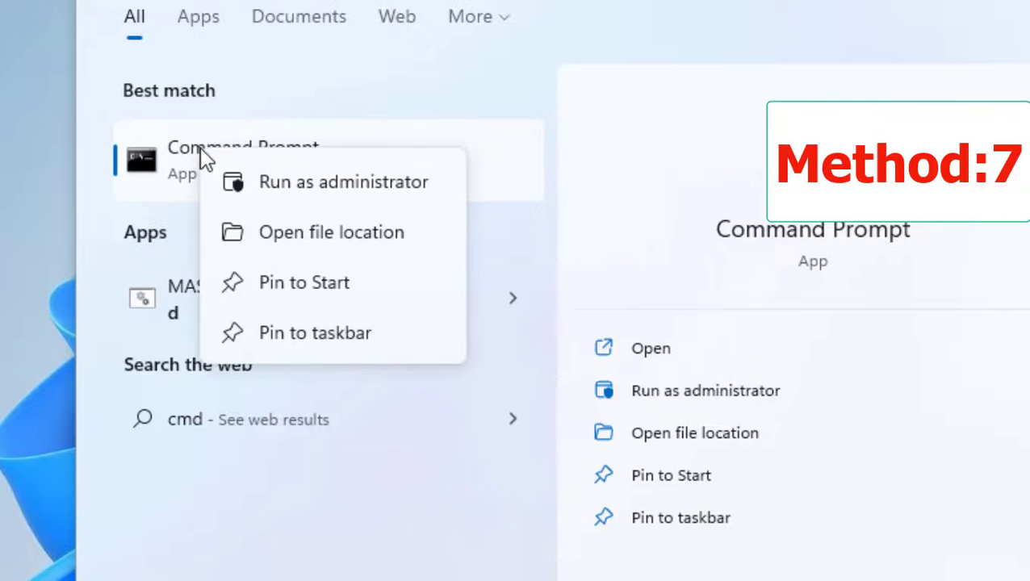
pyautogui.click(365, 197)
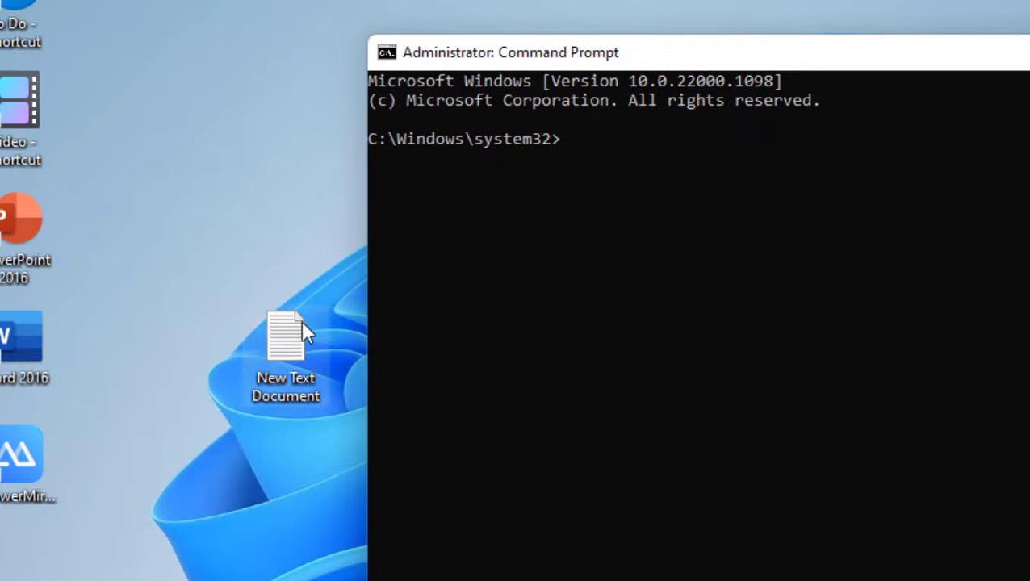
# Copy the whole DISM command from New Text Document.
pyautogui.doubleClick(301, 323)
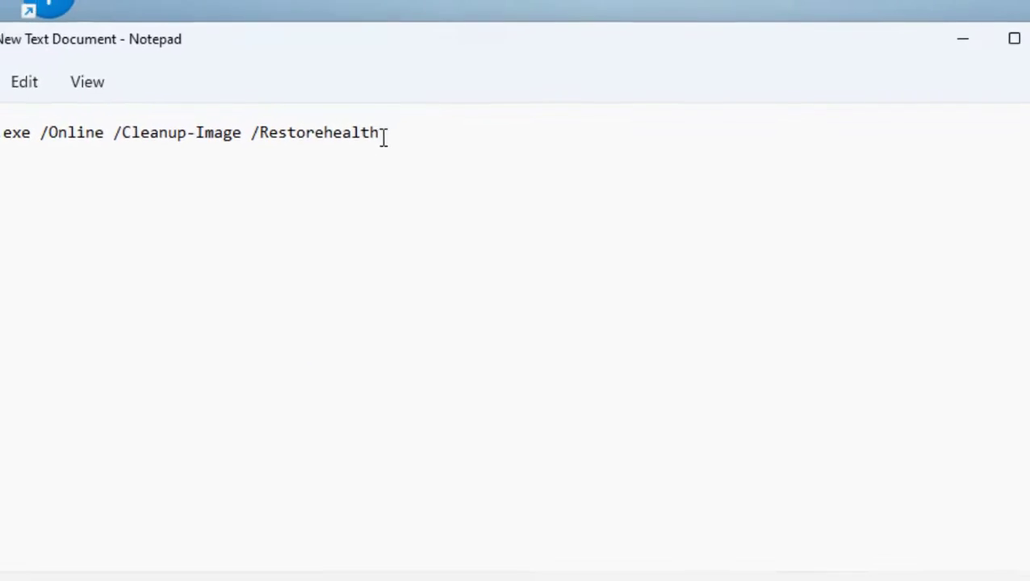
pyautogui.hotkey('ctrl', 'a')
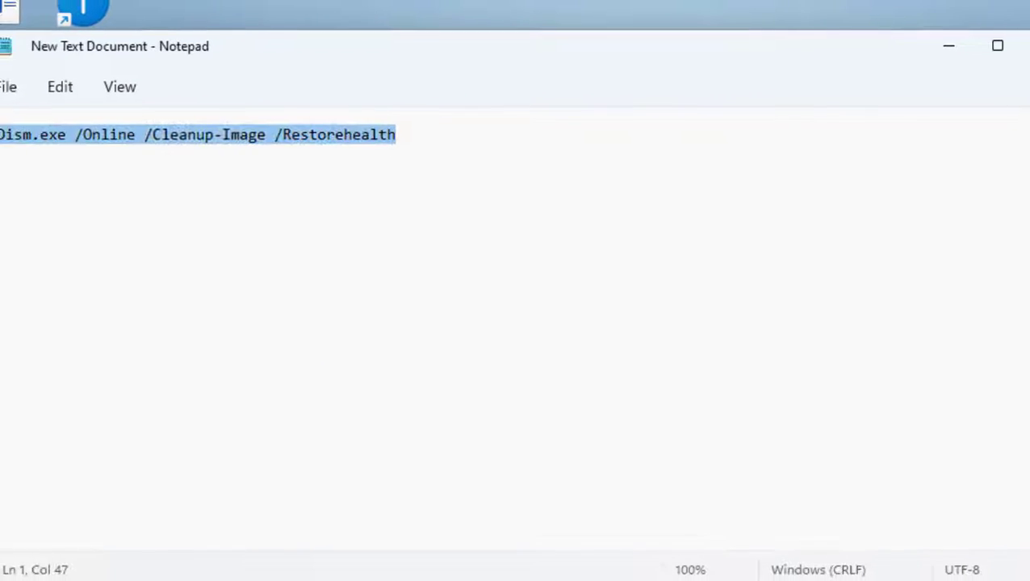
pyautogui.rightClick(39, 147)
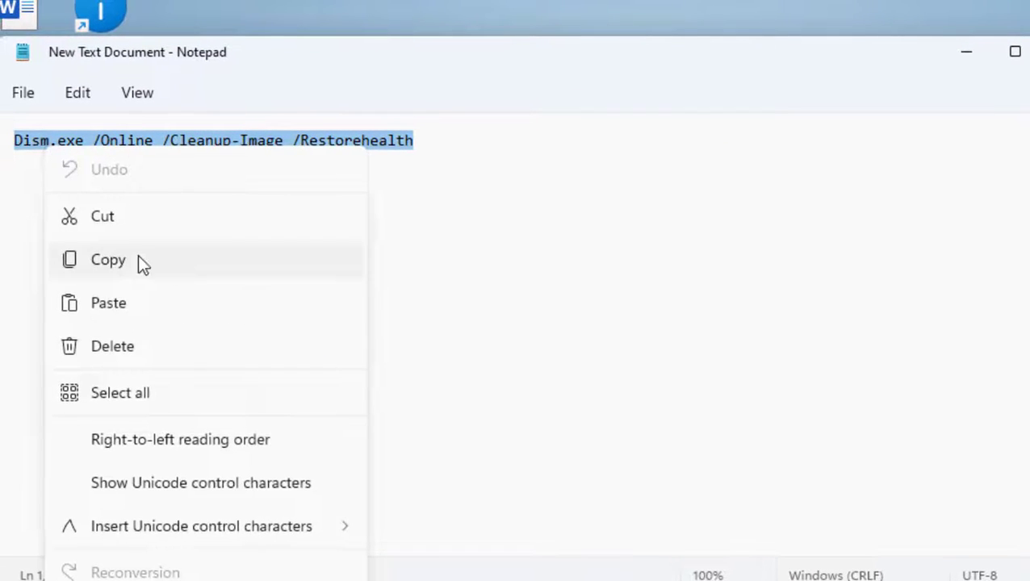
pyautogui.click(139, 258)
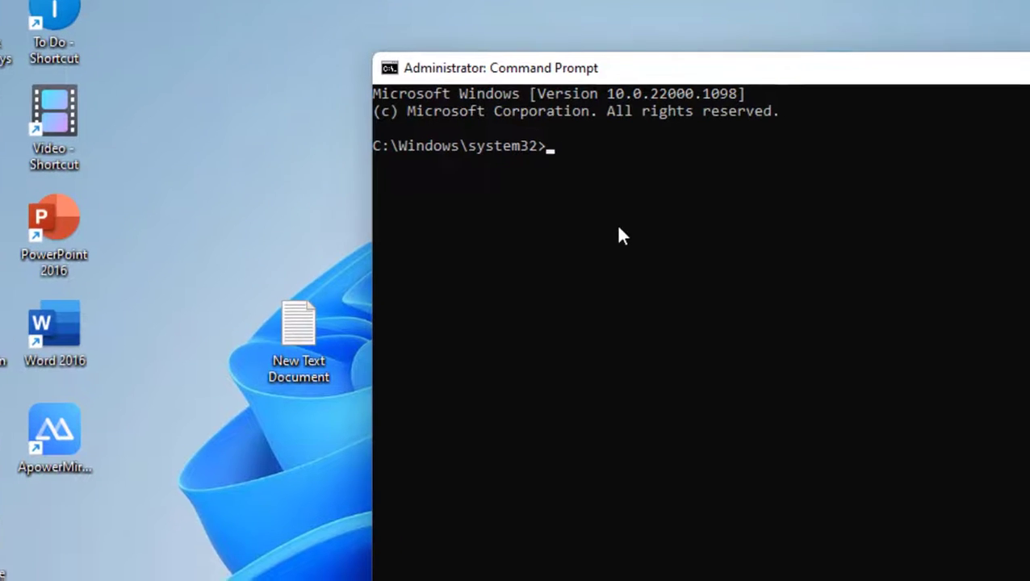
# Paste Dism.exe /Online /Cleanup-Image /Restorehealth at the admin prompt, move the window aside, and close it.
pyautogui.hotkey('ctrl', 'v')
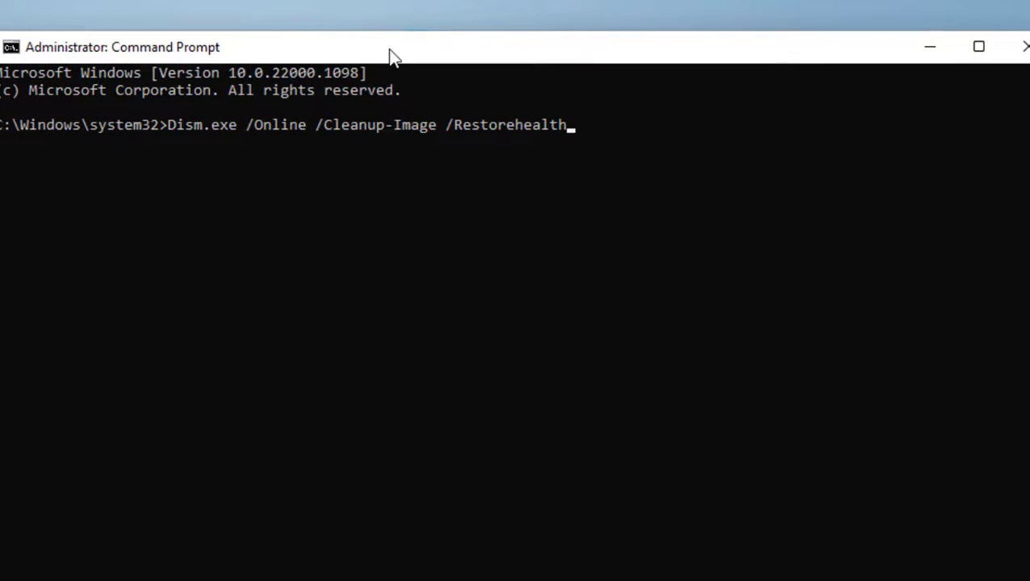
pyautogui.moveTo(393, 56); pyautogui.dragTo(65, 81)
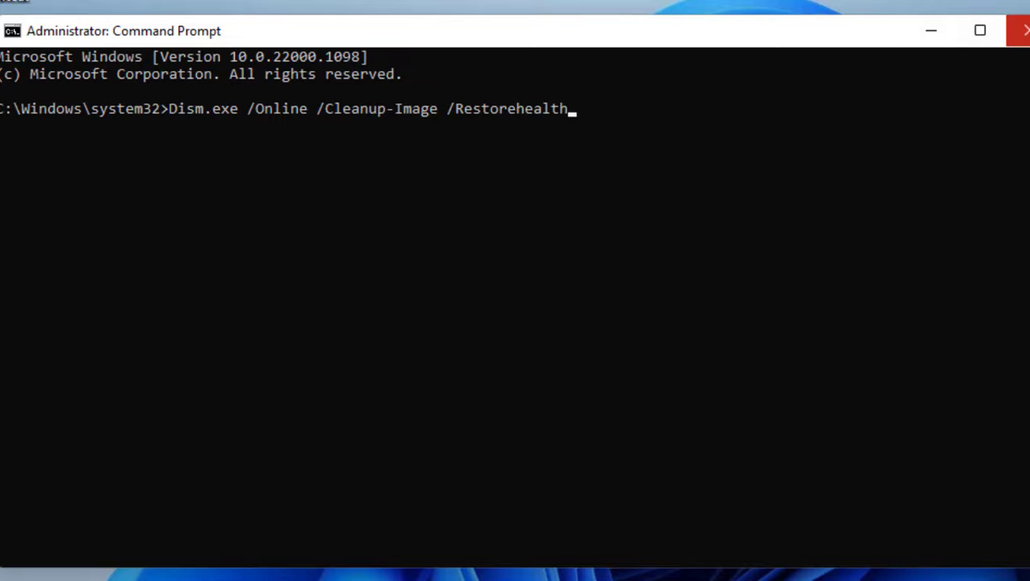
pyautogui.click(1023, 31)
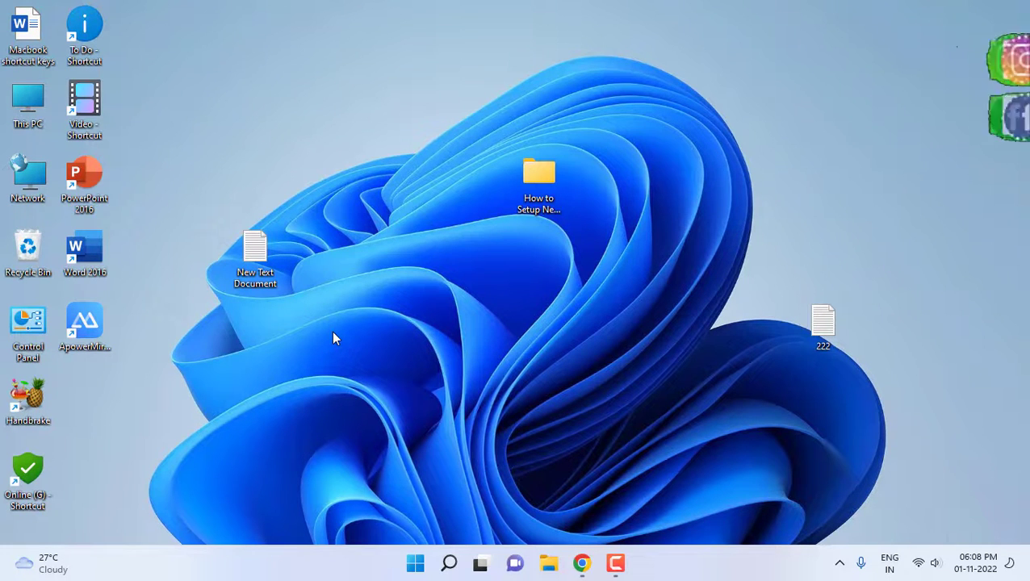
# Open the Windows Update page in Settings to confirm the PC is up to date.
pyautogui.click(414, 568)
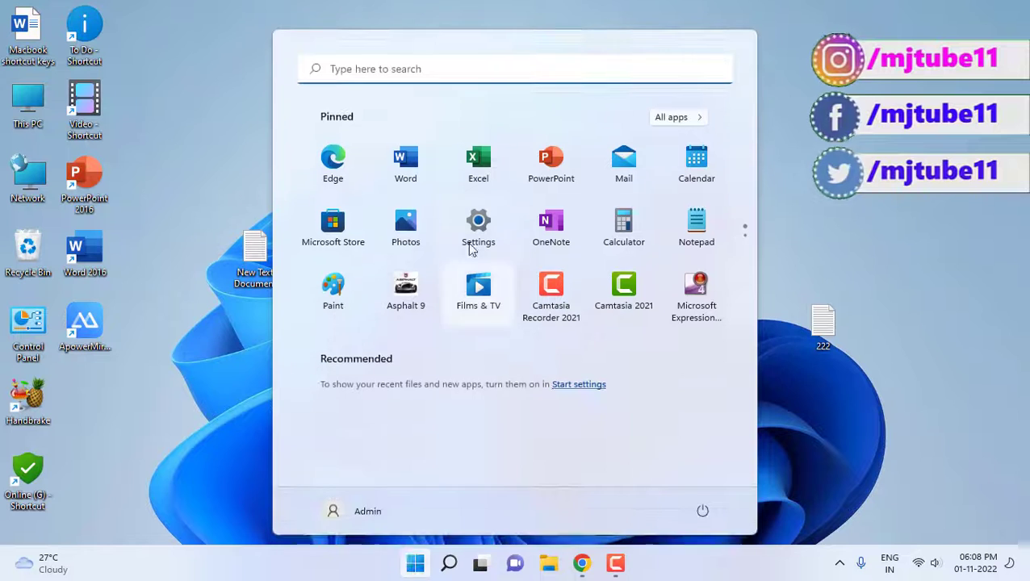
pyautogui.click(474, 314)
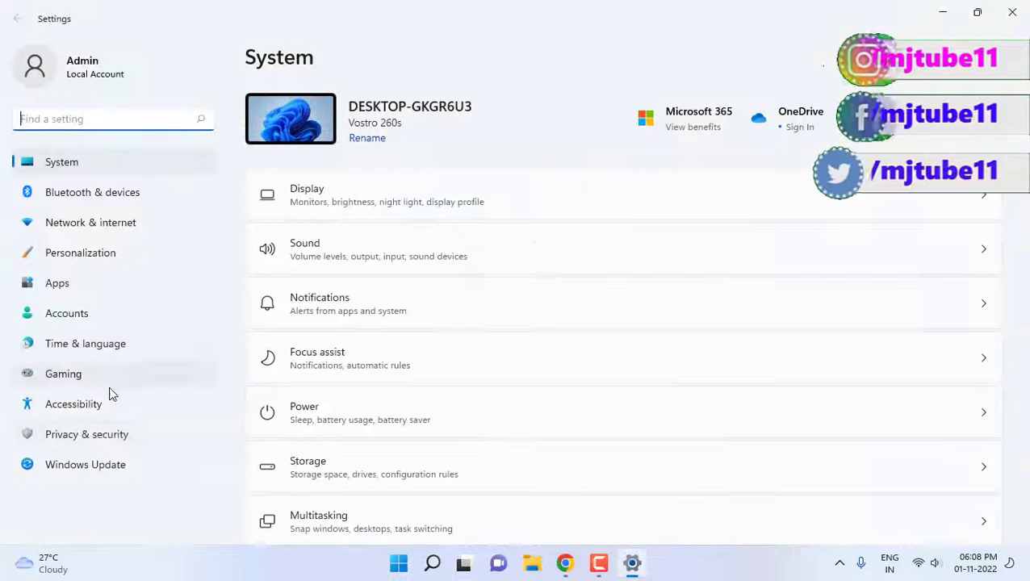
pyautogui.click(101, 473)
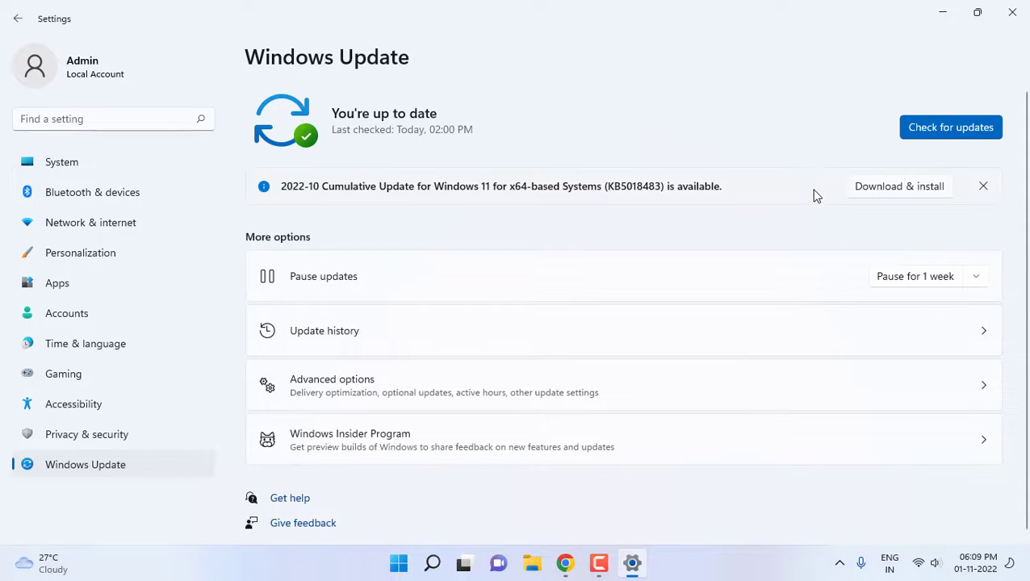
pyautogui.click(1012, 11)
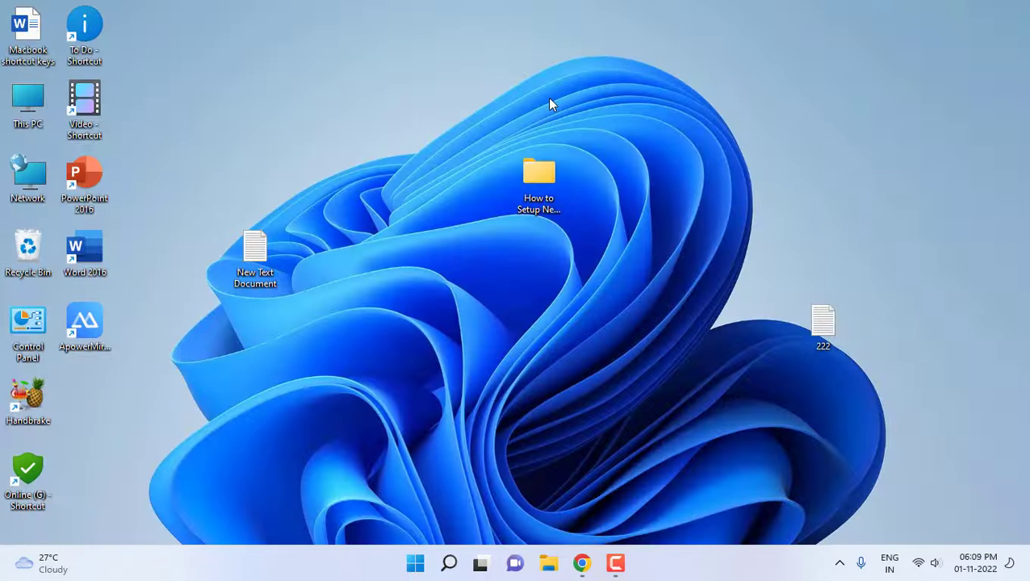